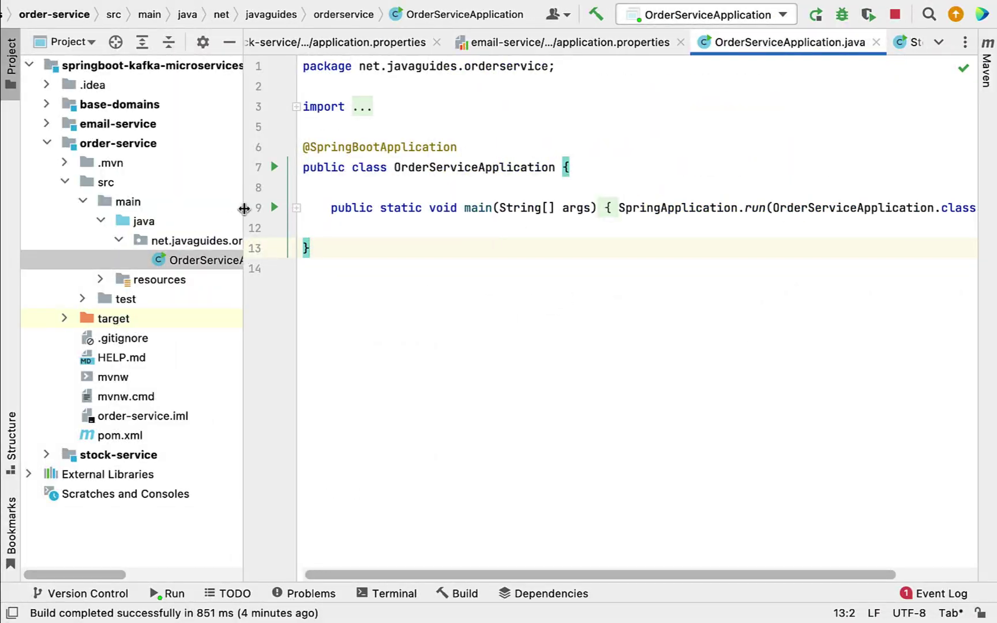
Widen the Project panel and select the net.javaguides.orderservice package in order-service
drag(245, 208, 366, 207)
click(117, 144)
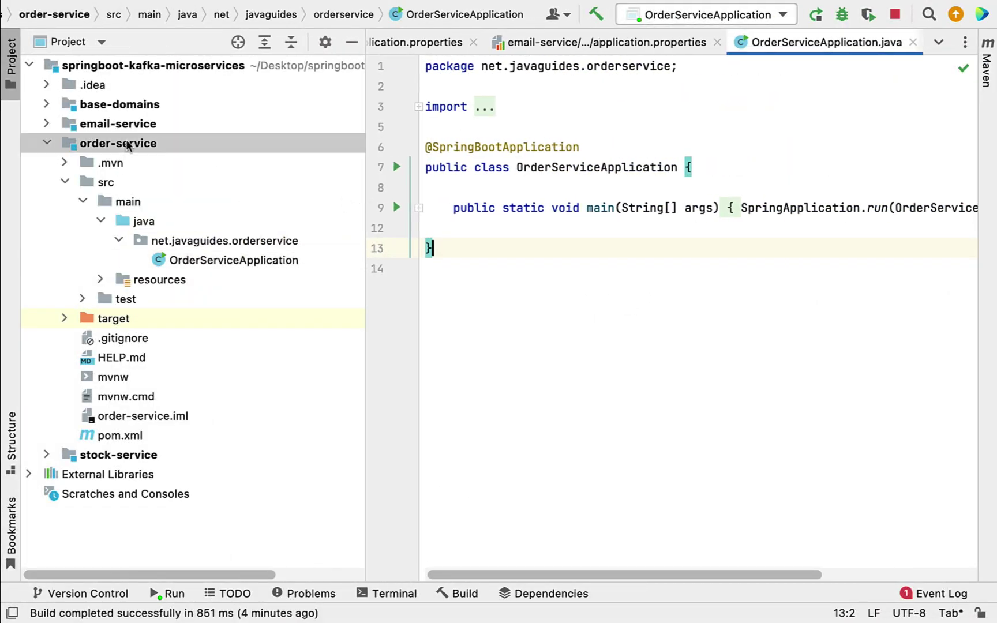
click(279, 243)
Add three new packages named config, controller and kafka under orderservice
right_click(278, 241)
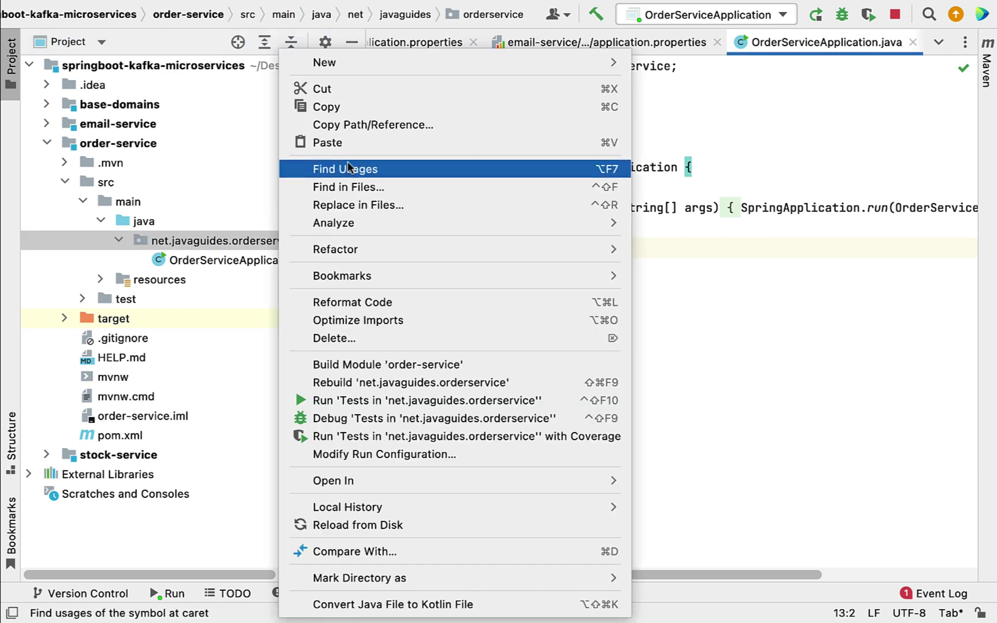
mouse_move(325, 62)
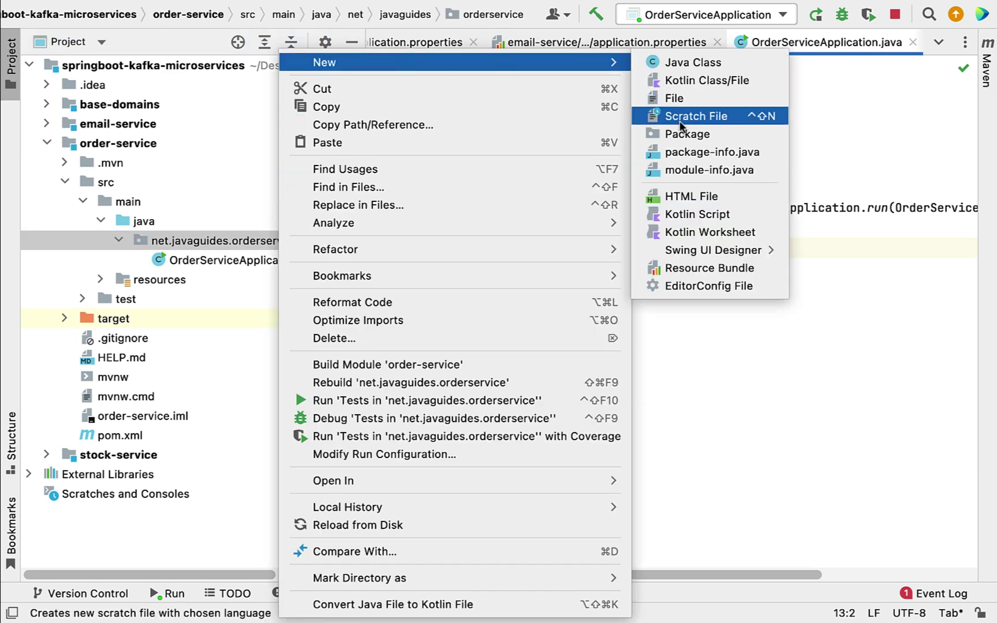
click(683, 142)
text(ce.c)
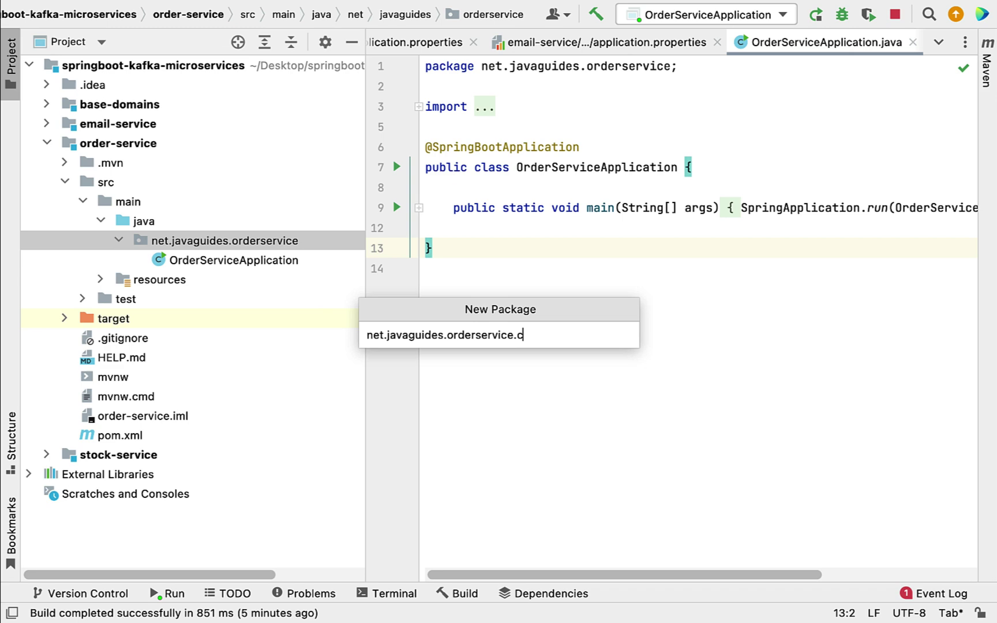
text(ig)
key(Return)
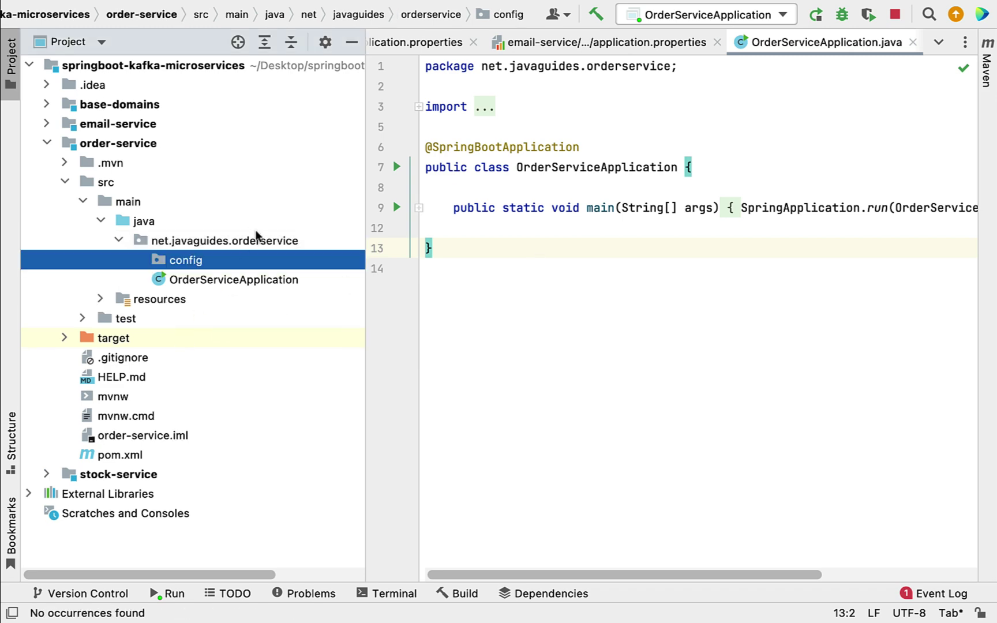
right_click(263, 240)
mouse_move(307, 63)
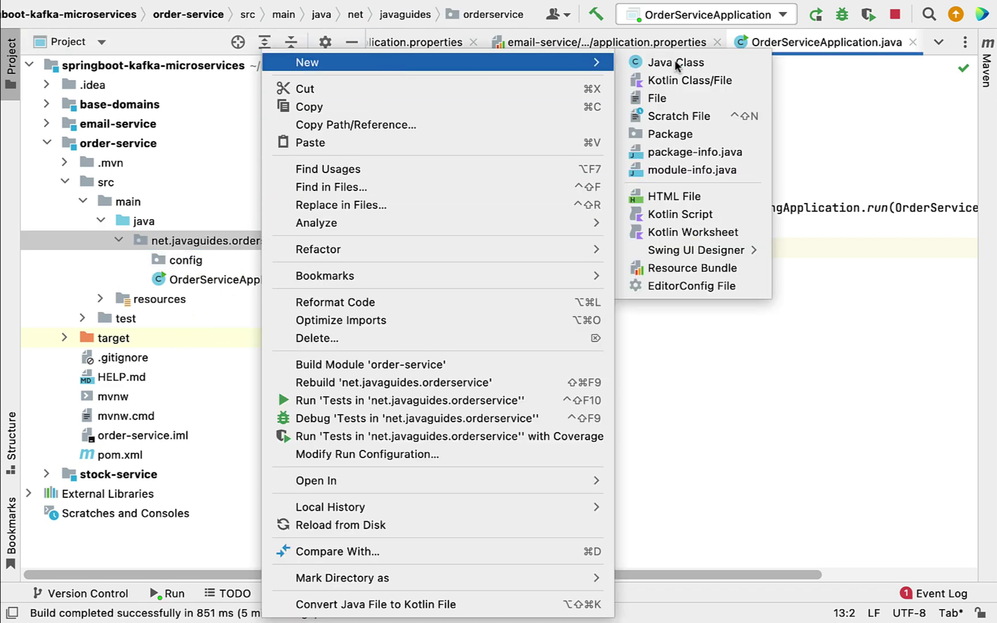
click(682, 134)
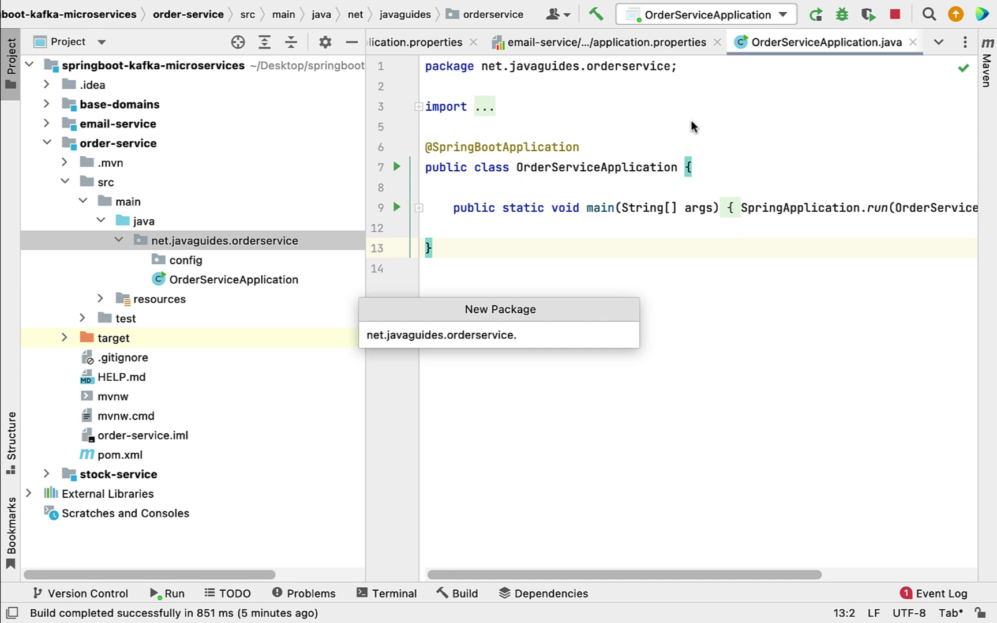
text(roll)
text(er)
key(Return)
click(278, 242)
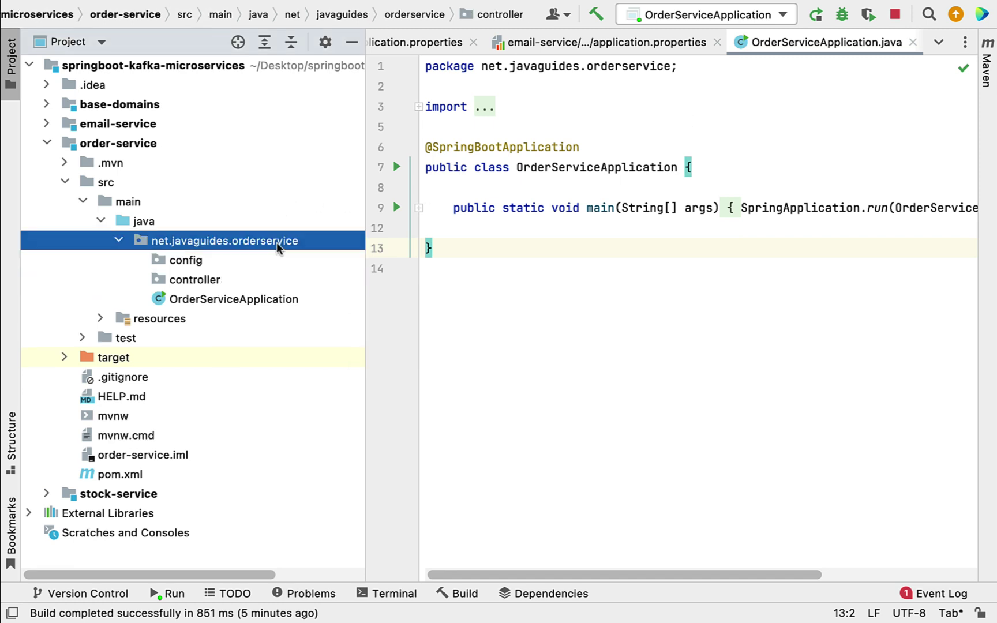
right_click(278, 242)
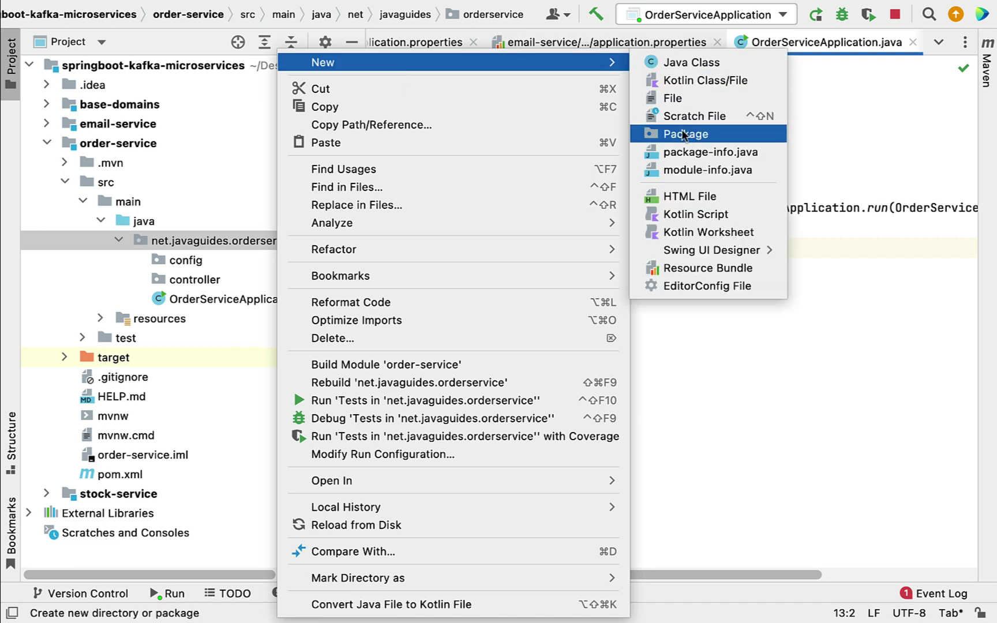
click(686, 133)
text(ka)
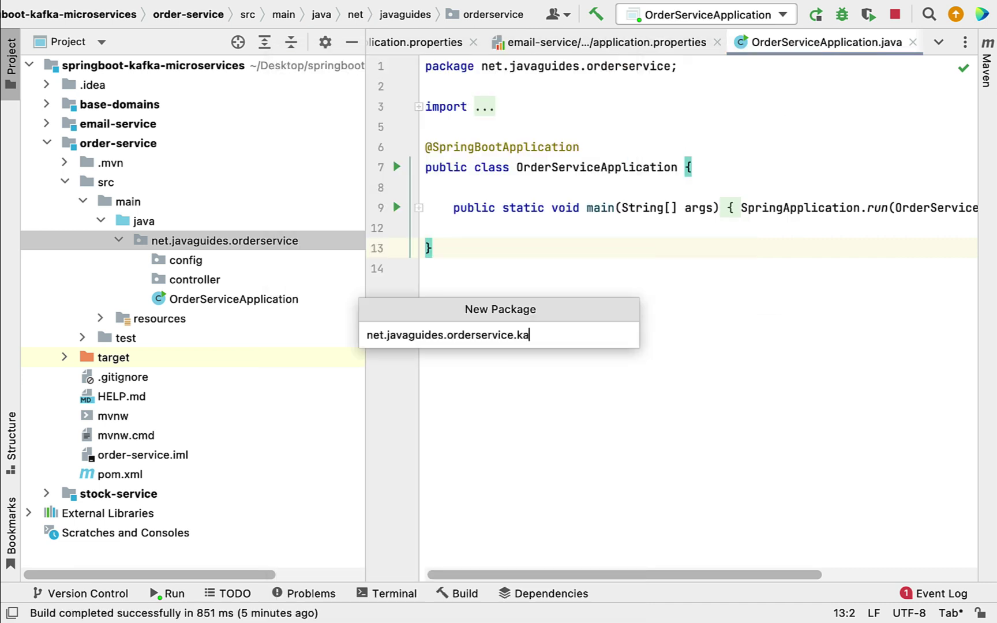
text(fka)
key(Return)
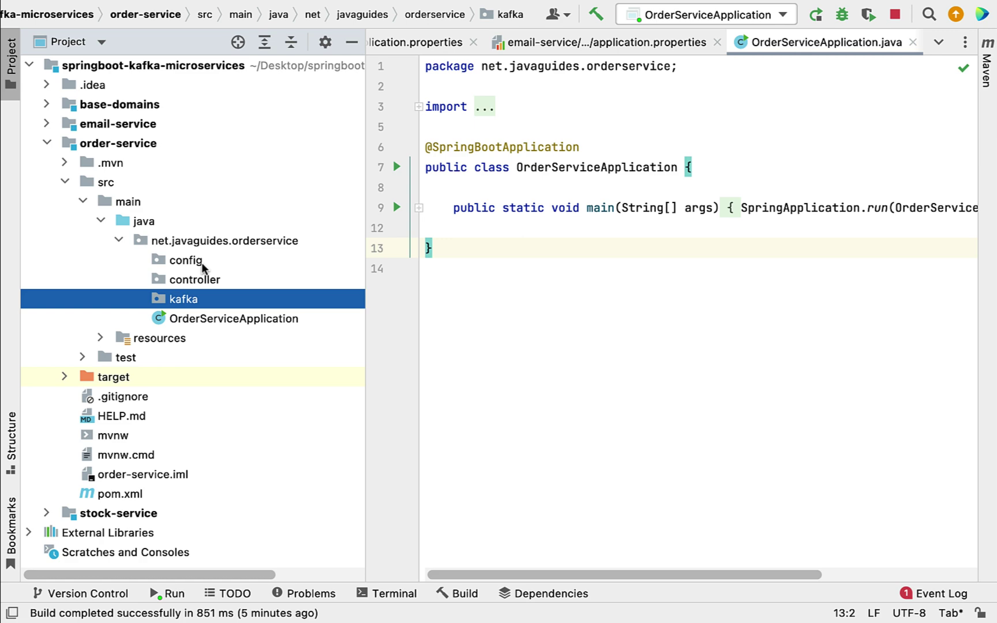
Add a new Java class named KafkaTopicConfig to the config package
click(194, 260)
right_click(195, 260)
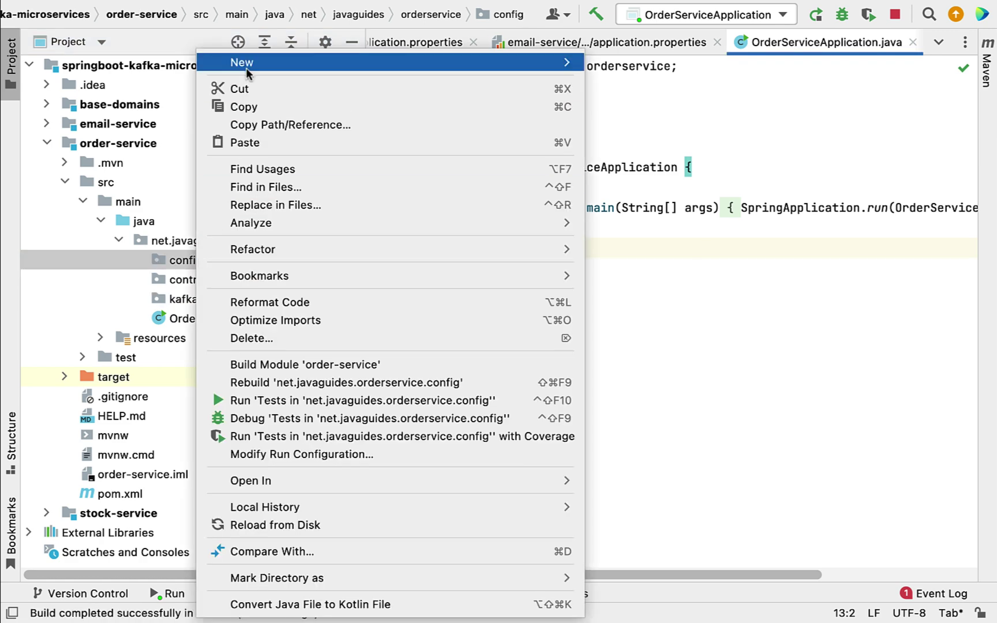
mouse_move(242, 62)
click(634, 61)
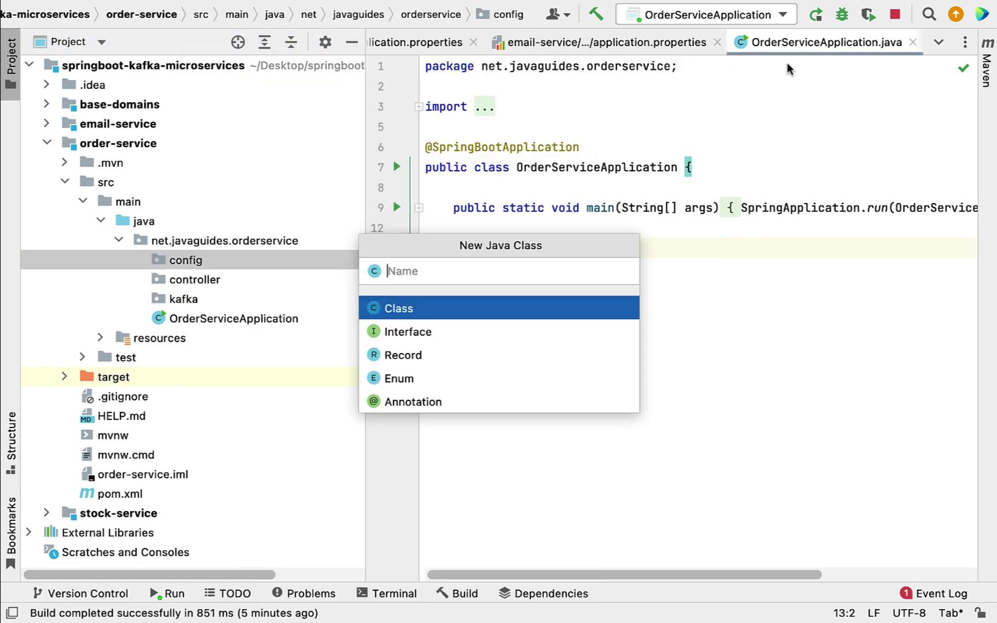
text(K)
text(TopicConfig)
key(Return)
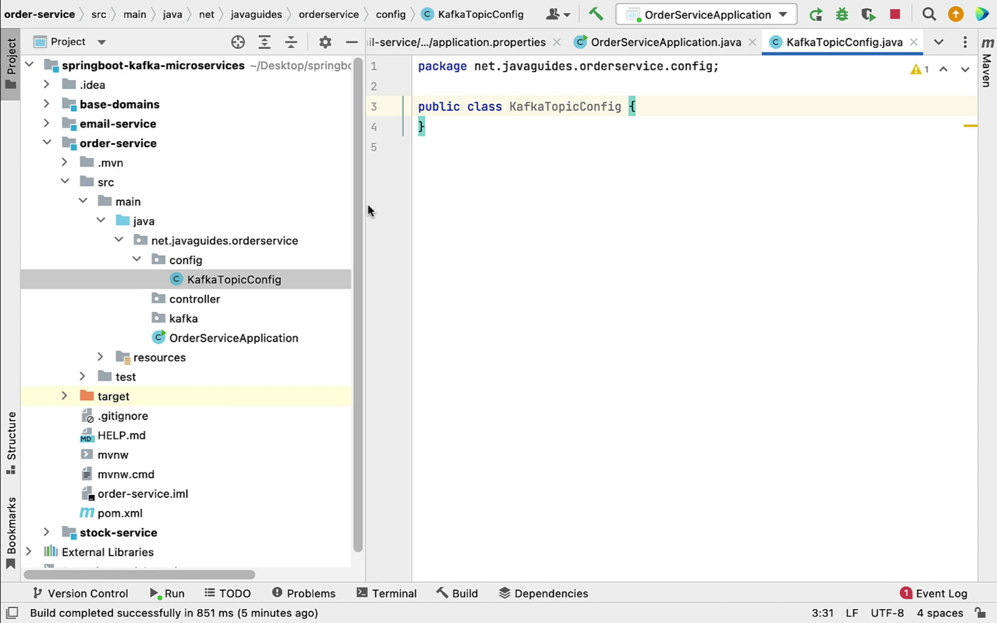
drag(363, 206, 205, 206)
click(451, 87)
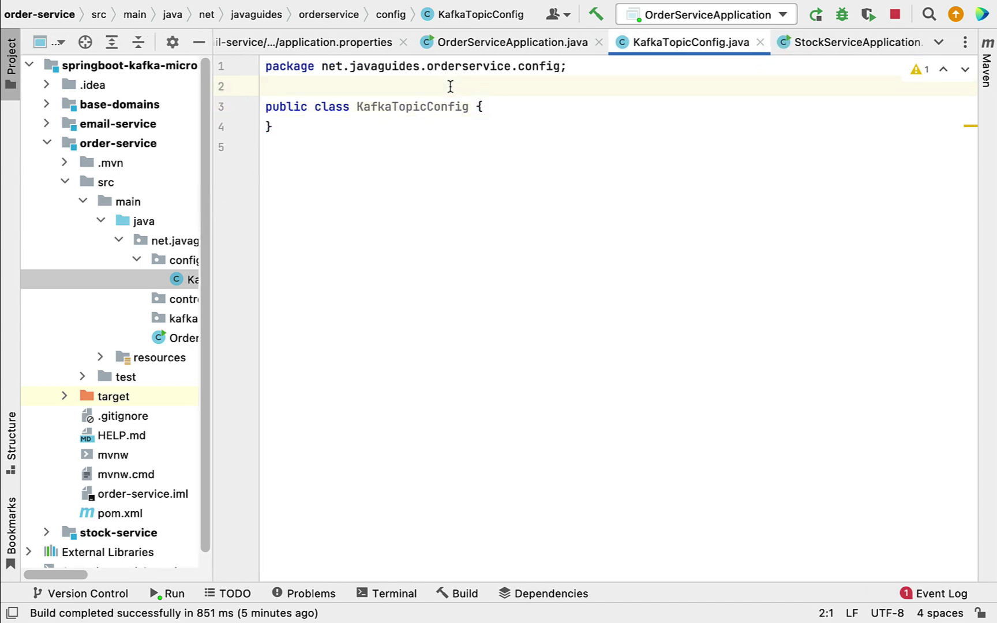
key(Return)
text(@Con)
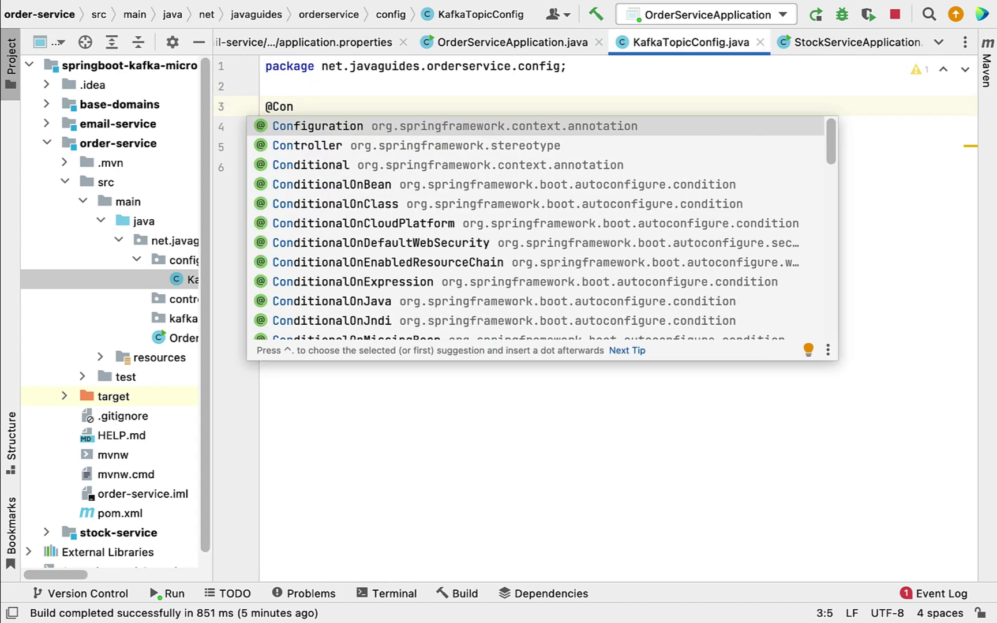
key(Down)
key(Up)
key(Return)
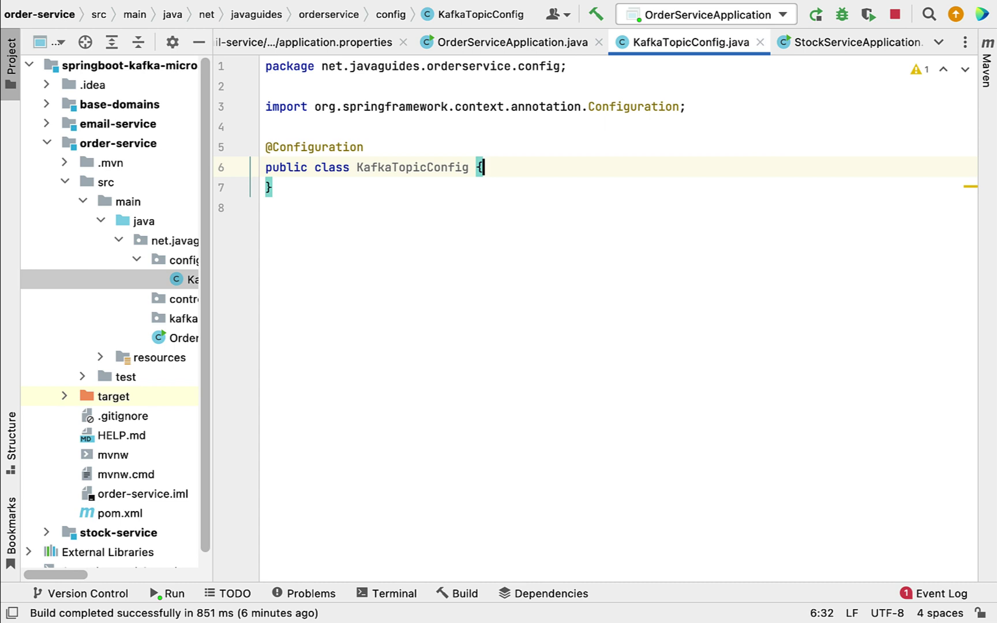
Start declaring a private String topicName field in the class body
key(Return)
key(Return)
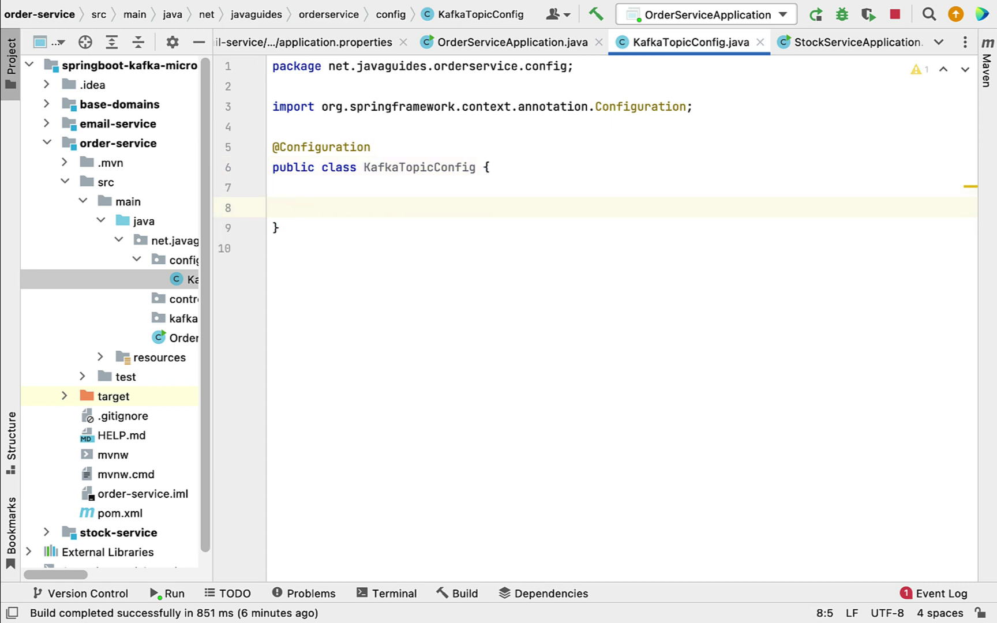
text(private )
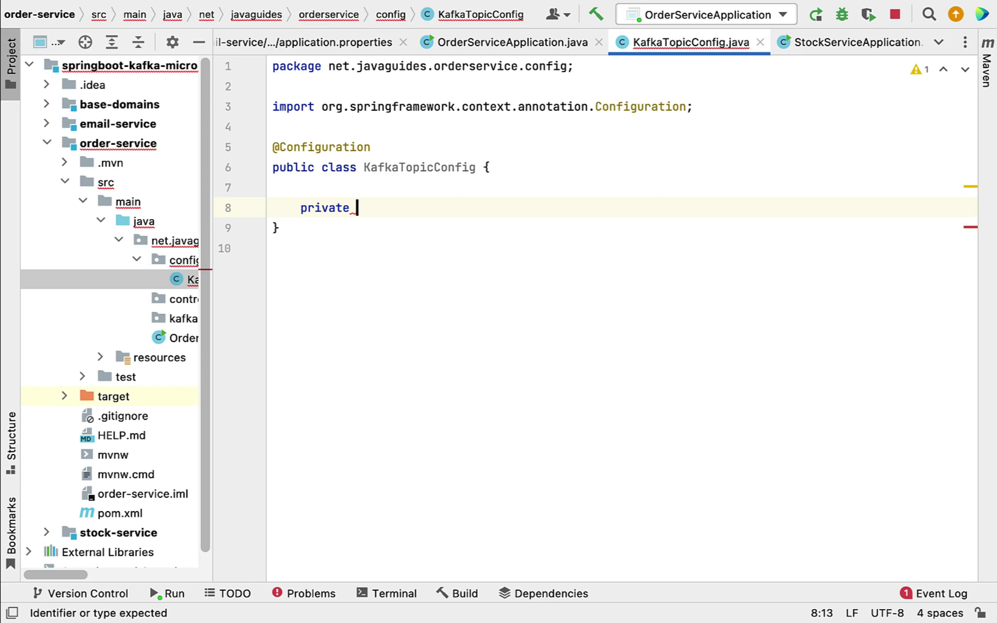
text(St)
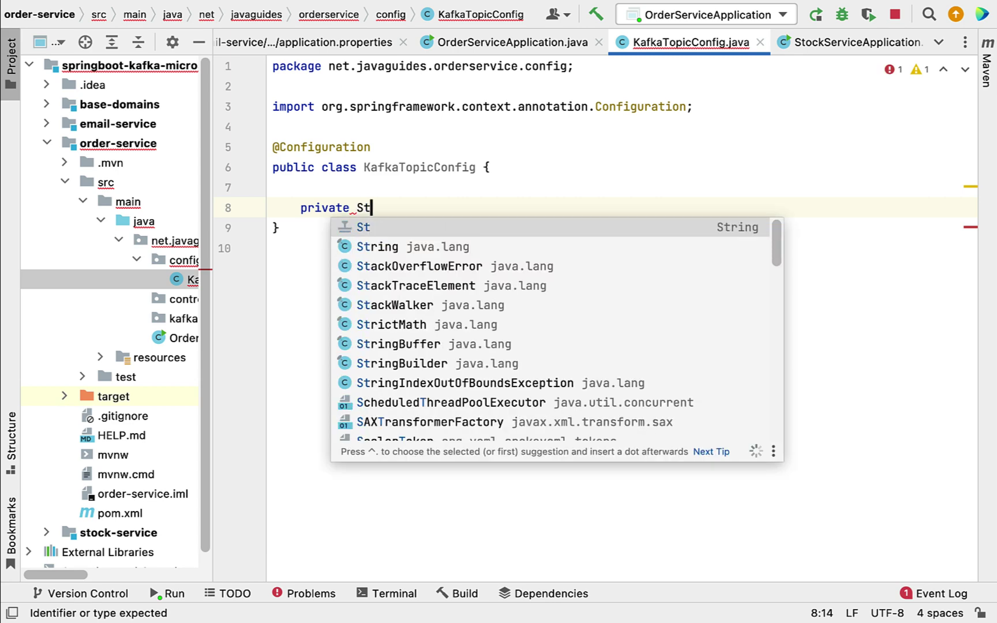
key(Return)
text(t)
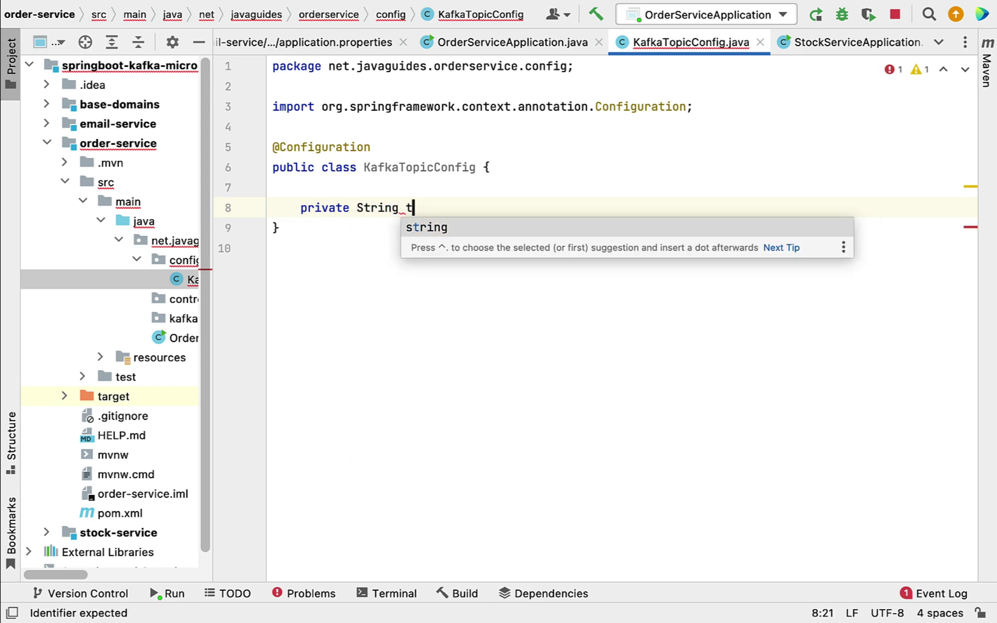
text(ooic)
key(BackSpace)
key(BackSpace)
key(BackSpace)
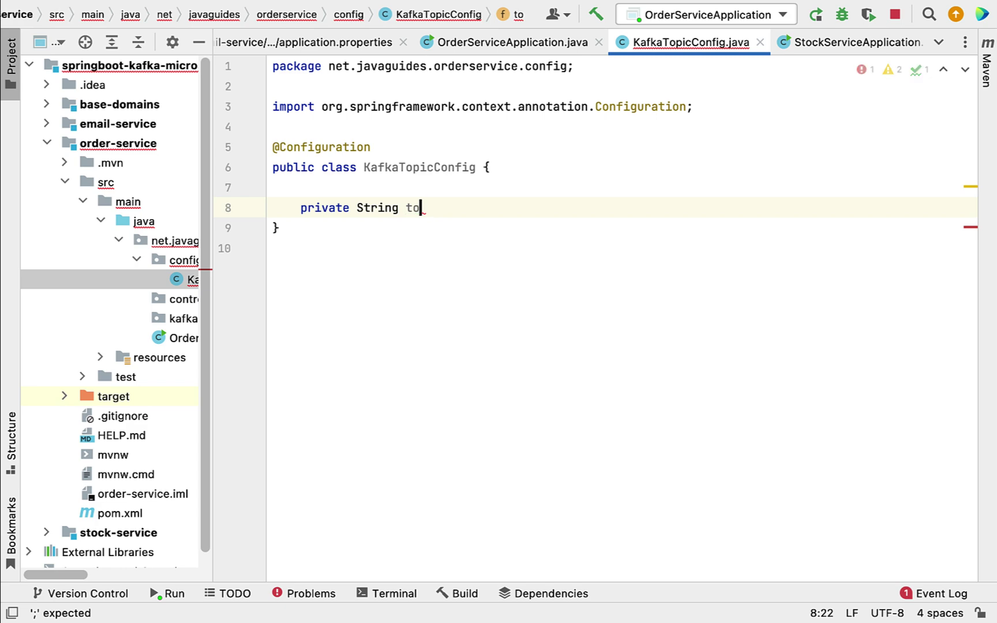
text(picNam)
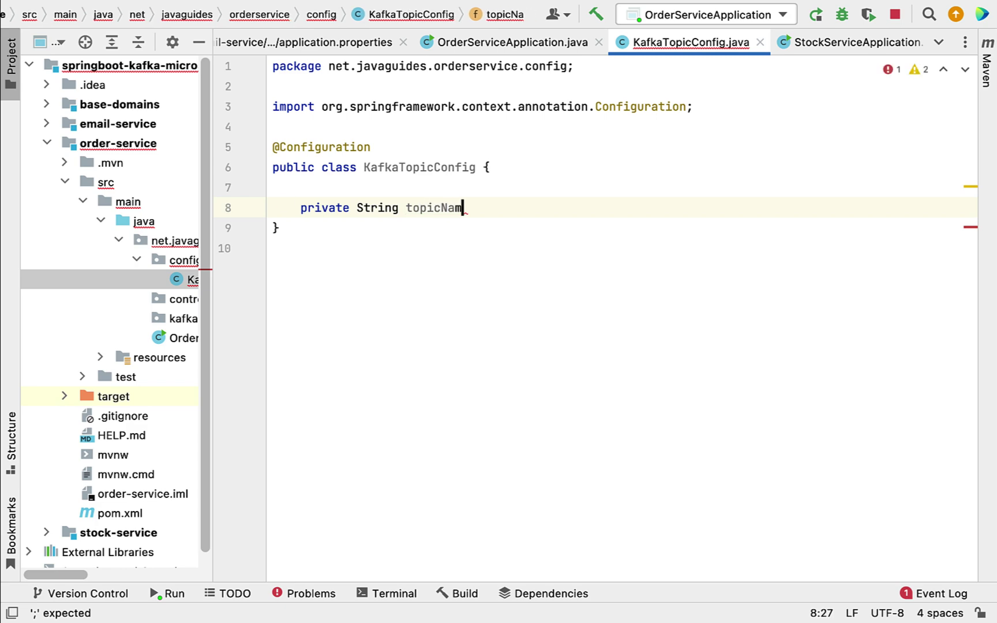
text(e;)
key(Up)
key(Return)
text(@V)
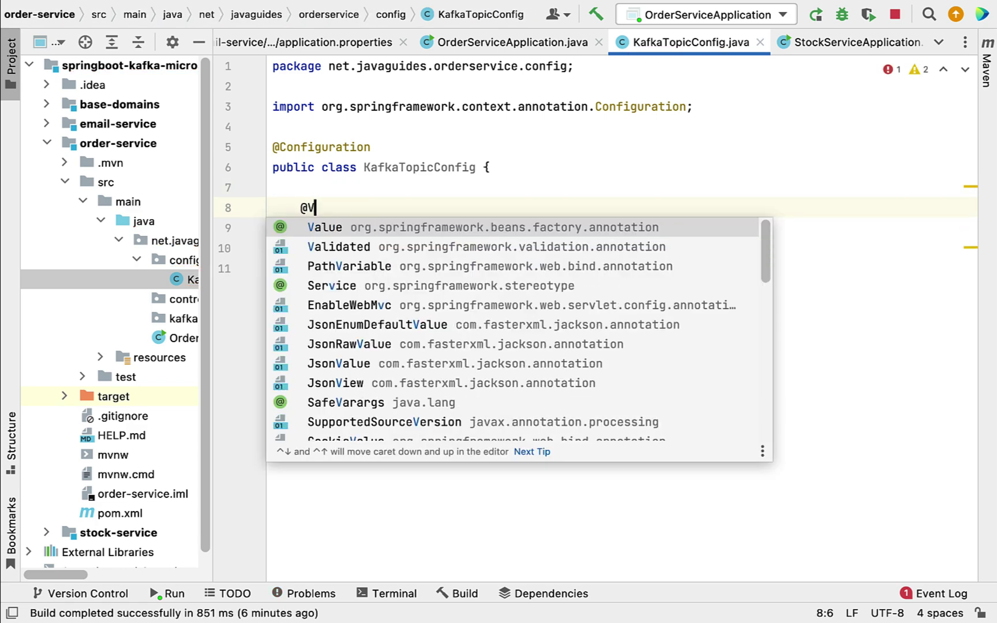
text(al)
key(Return)
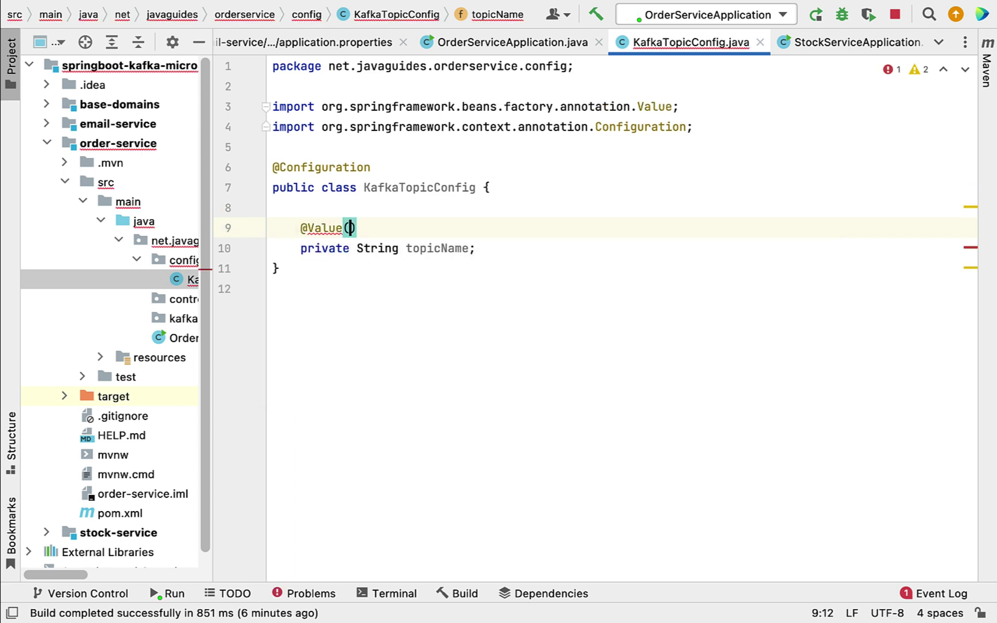
text(")
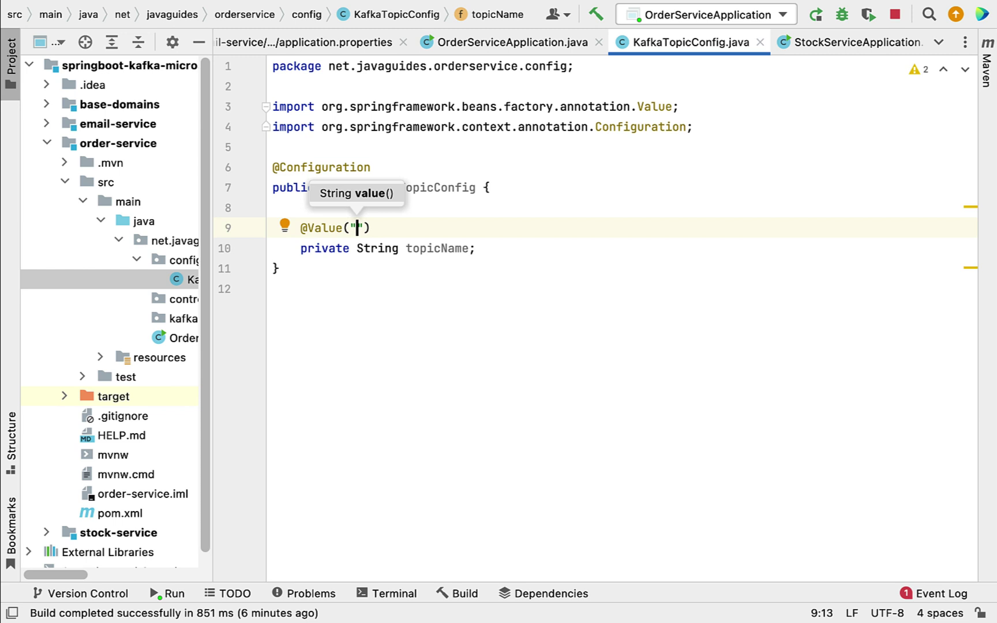
text($)
text({)
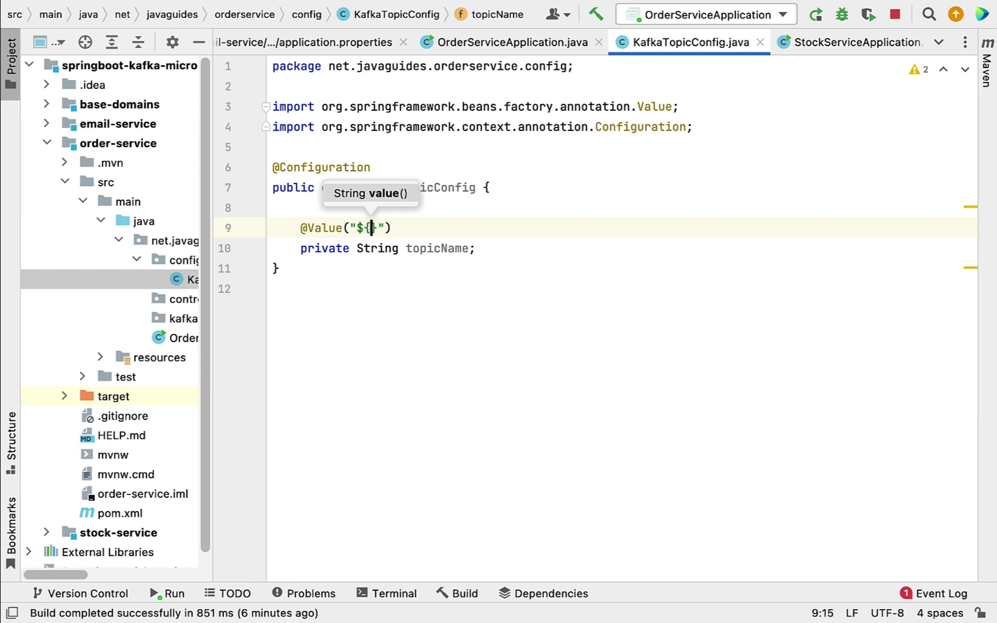
click(432, 226)
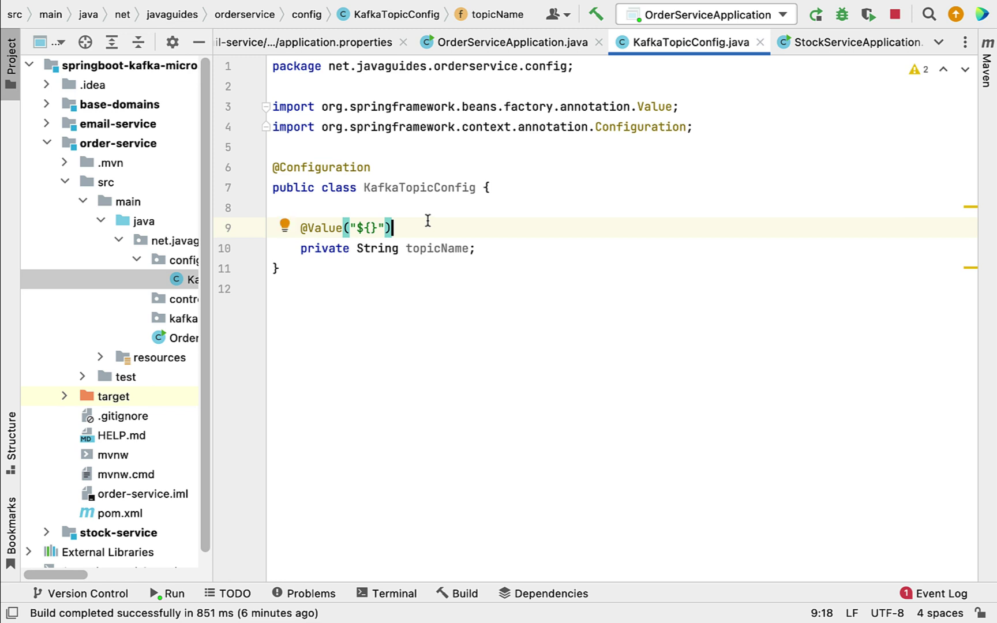
Find spring.kafka.topic.name in order-service's application.properties, then reopen KafkaTopicConfig.java
click(344, 44)
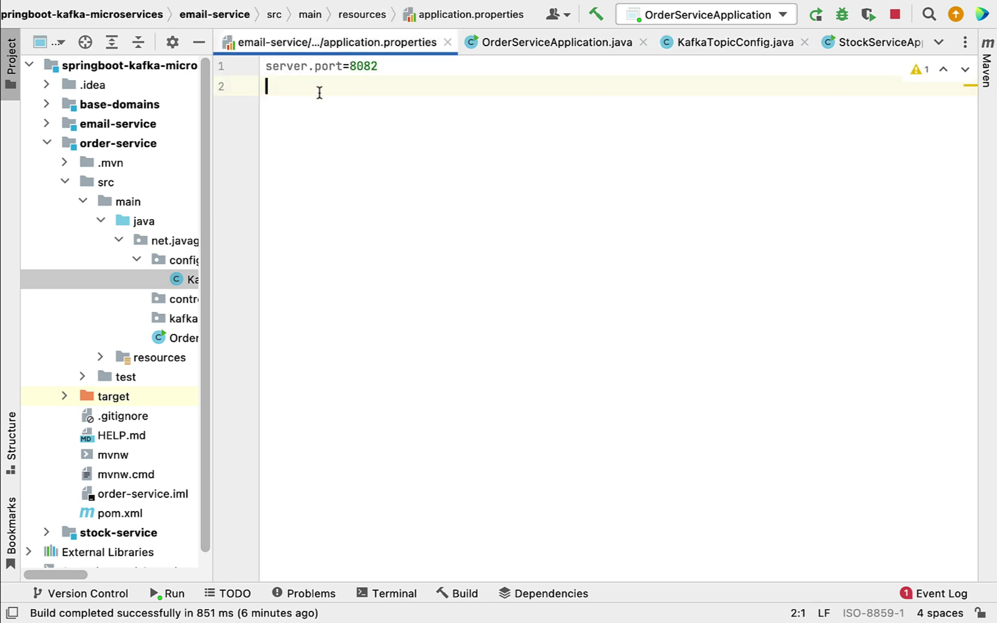
drag(215, 172, 311, 170)
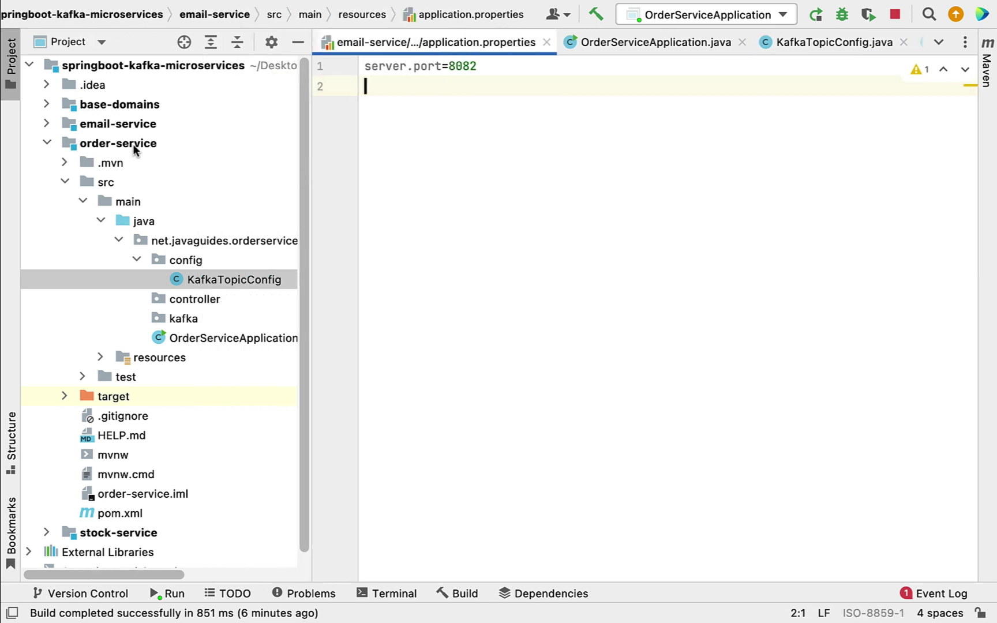
click(101, 356)
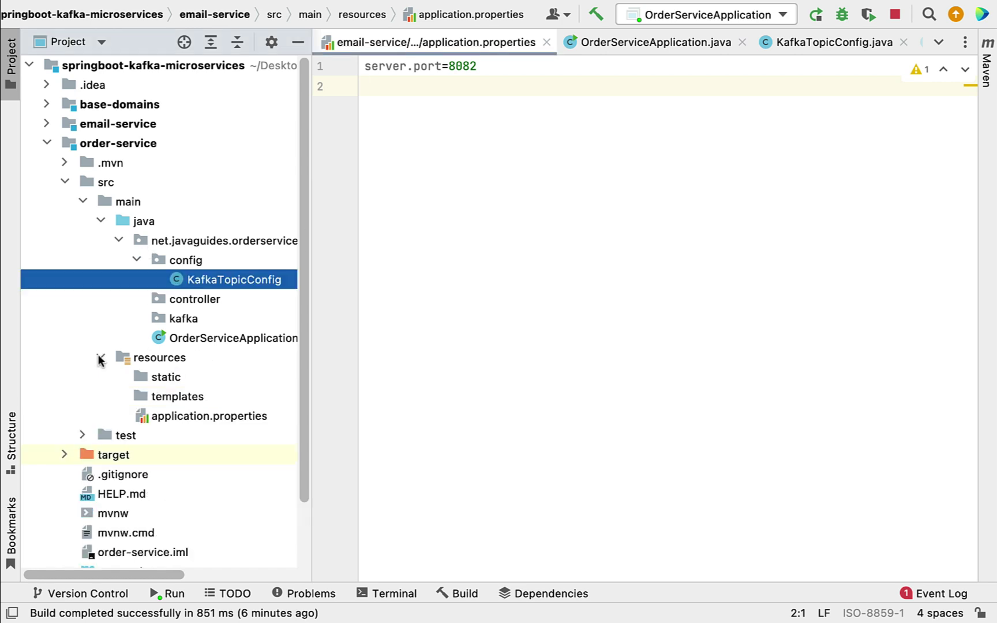
double_click(194, 416)
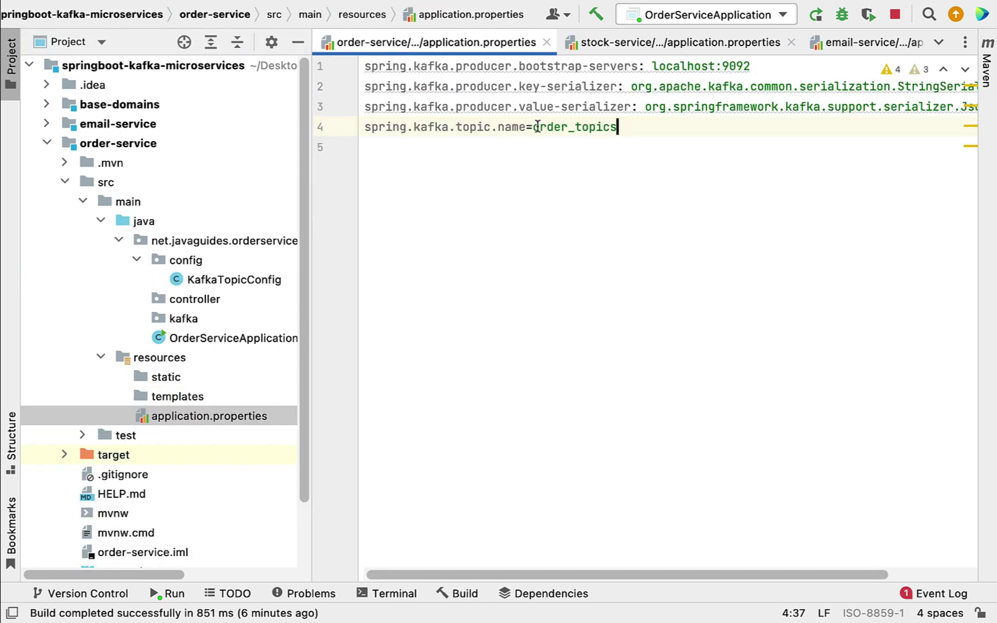
drag(527, 127, 355, 126)
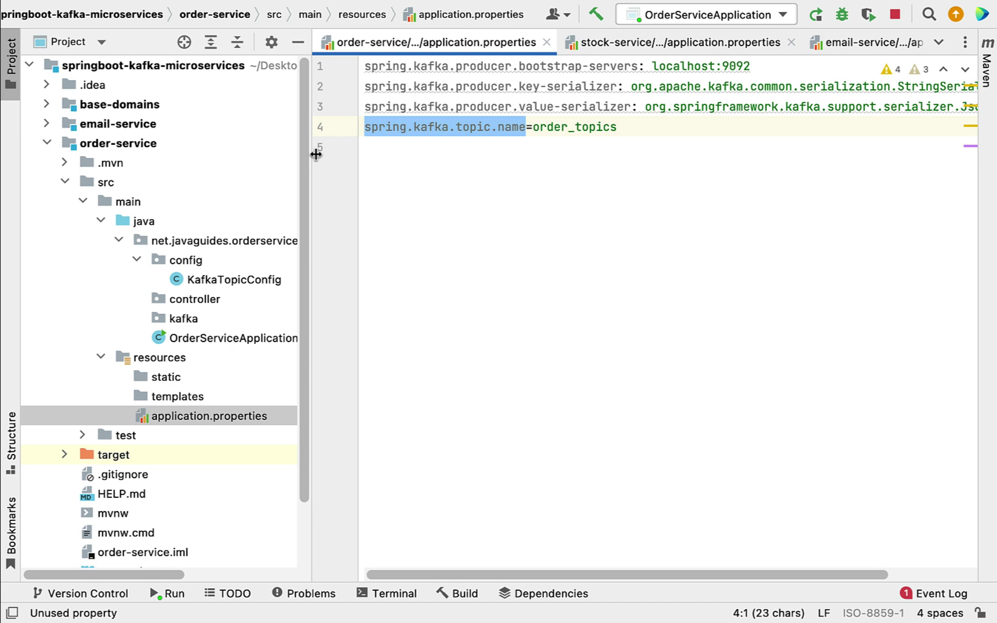
drag(311, 155, 231, 154)
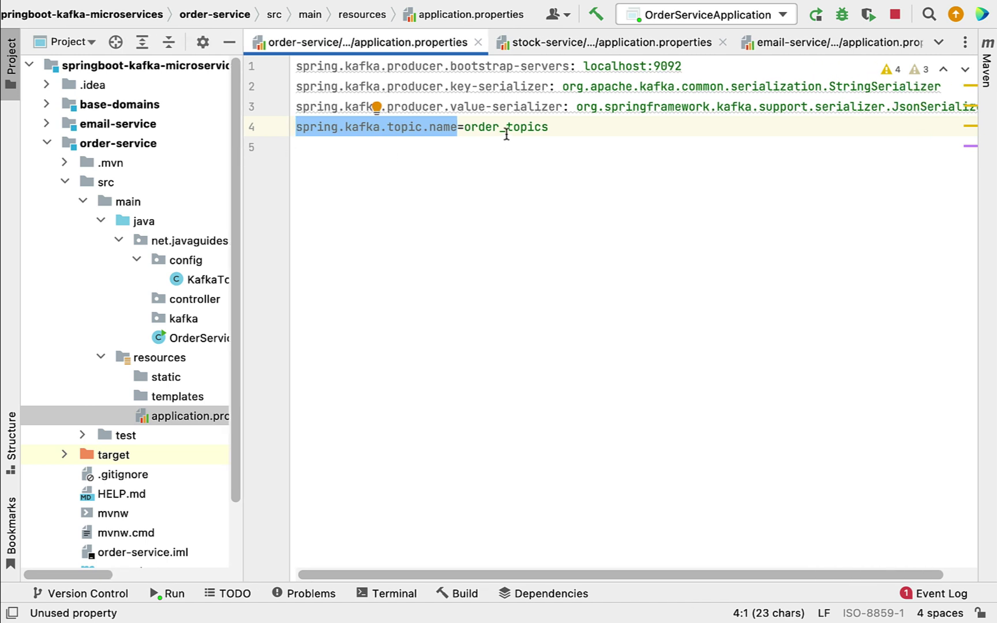
double_click(204, 279)
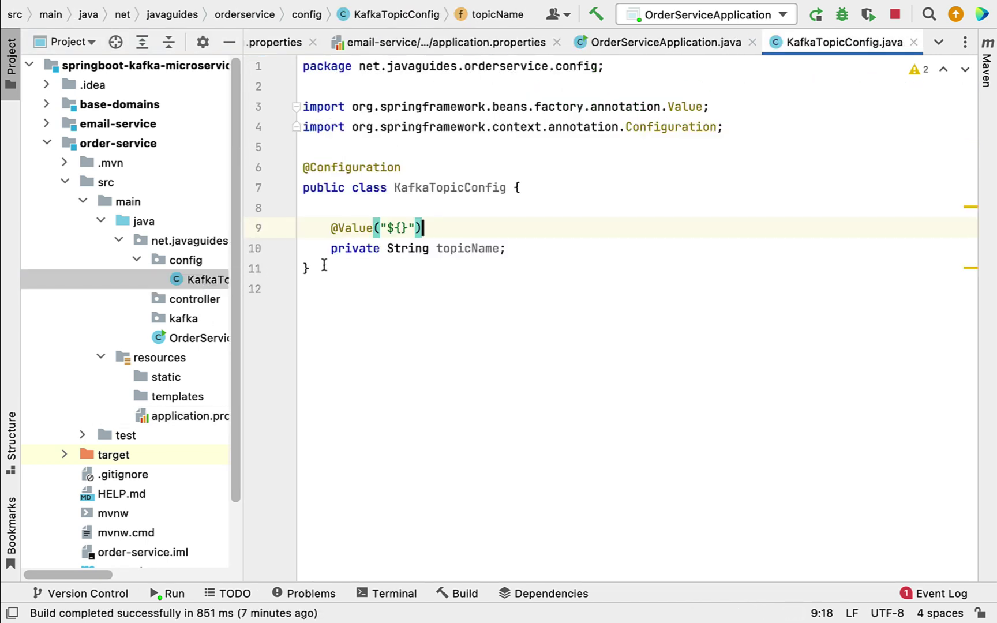
click(402, 228)
text(spring.kafka.topic.name)
click(629, 226)
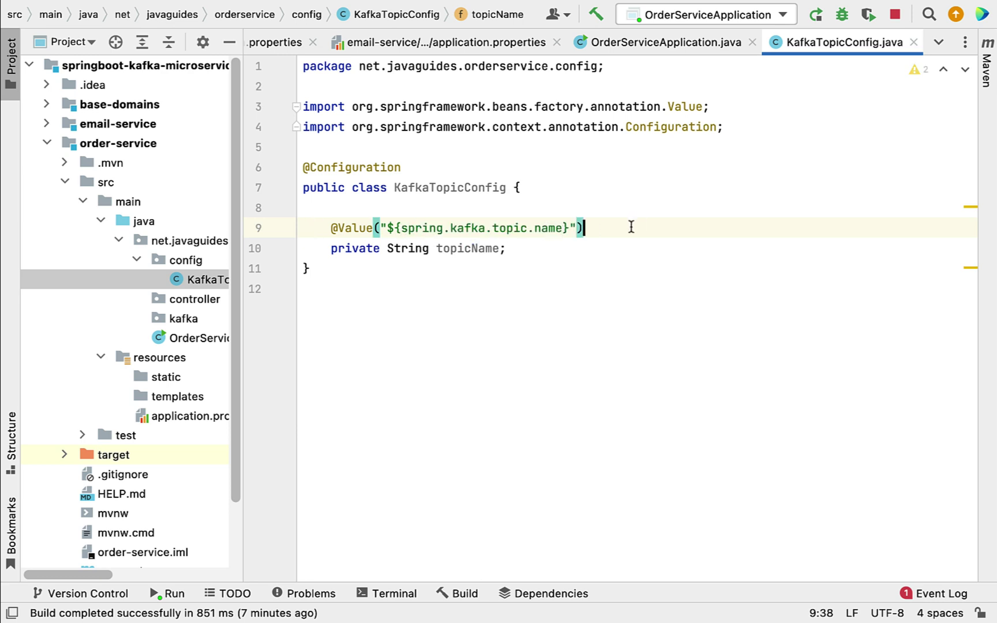
drag(499, 248, 437, 249)
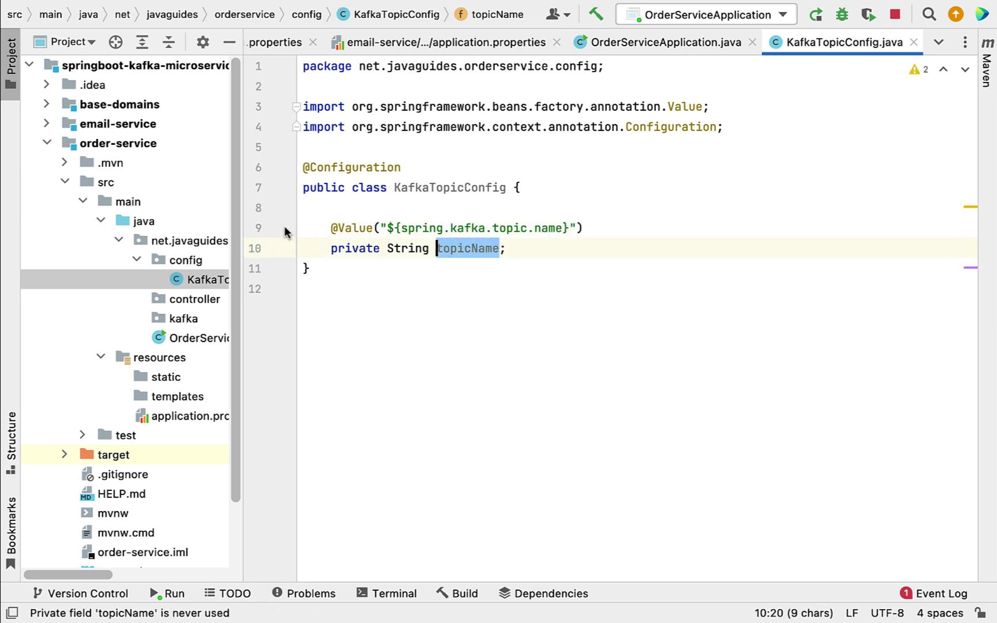
click(718, 254)
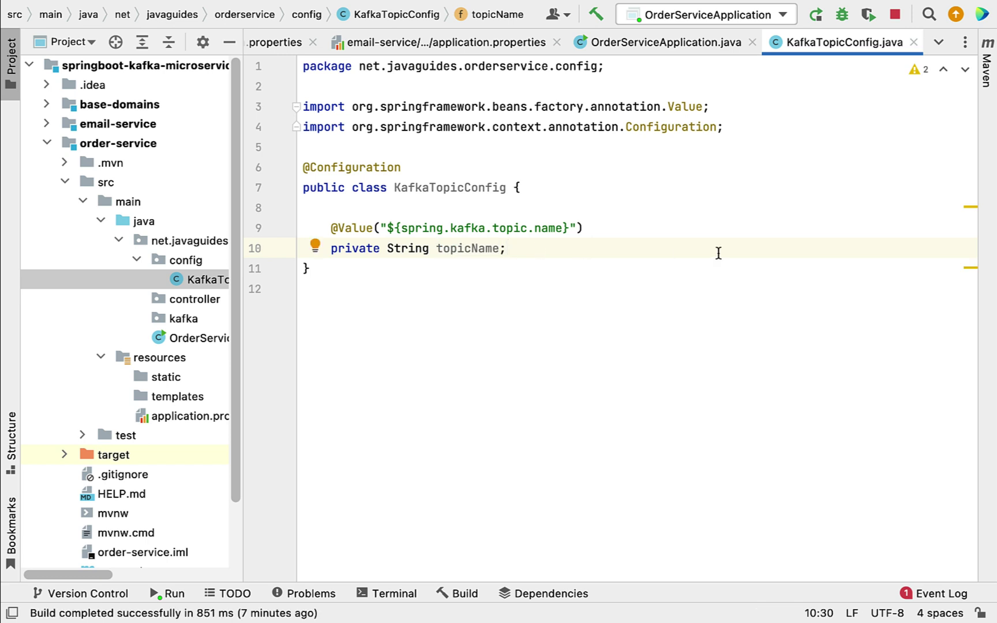
key(Return)
key(Return)
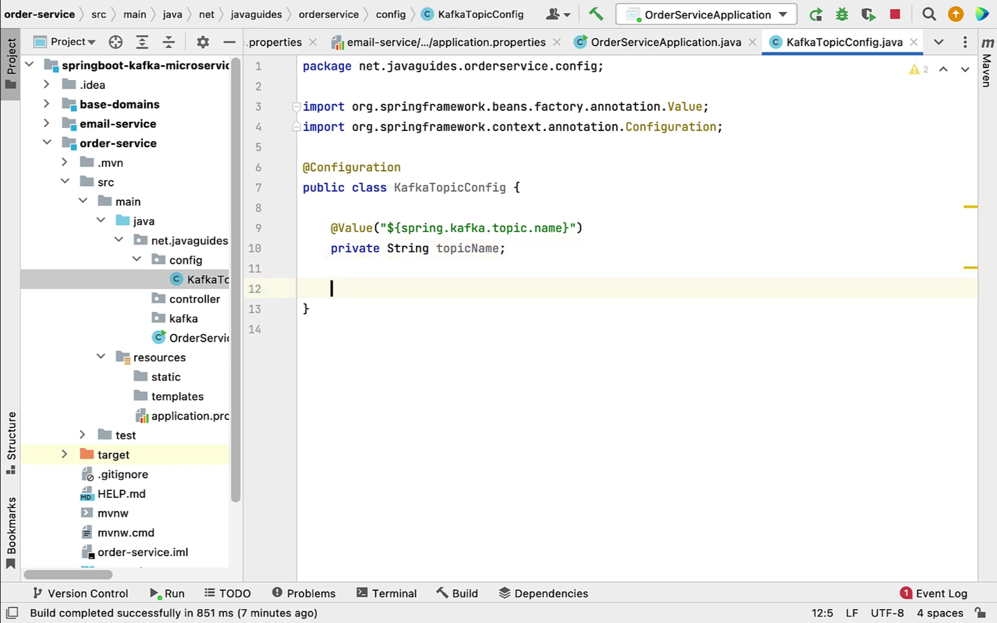
text(/)
text(/ spring b)
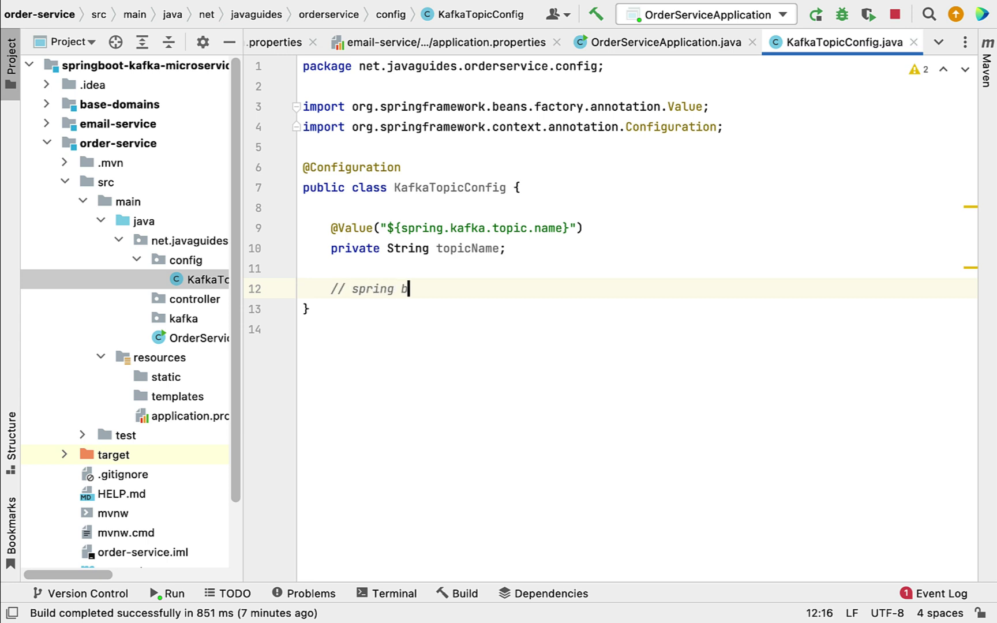
text(ean for )
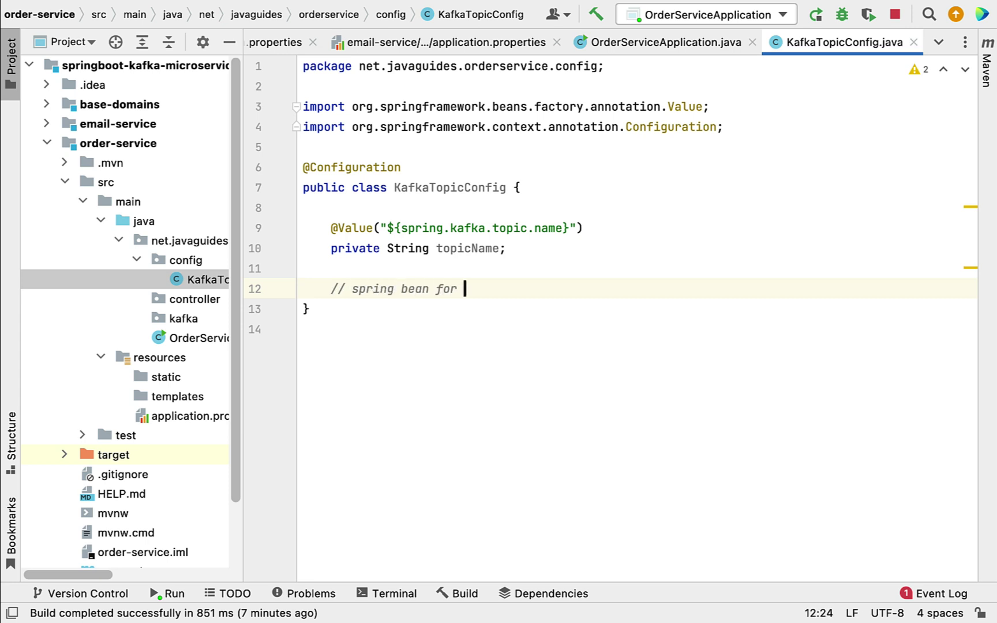
text(kafka topi)
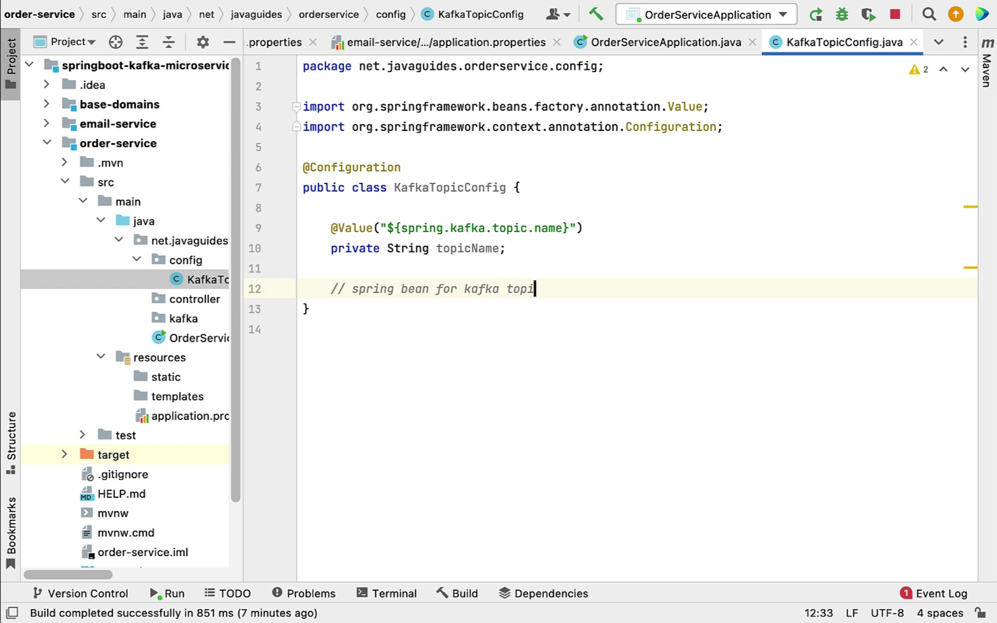
text(c)
Write the public NewTopic topic() method signature below the kafka topic bean comment
key(Return)
text(public )
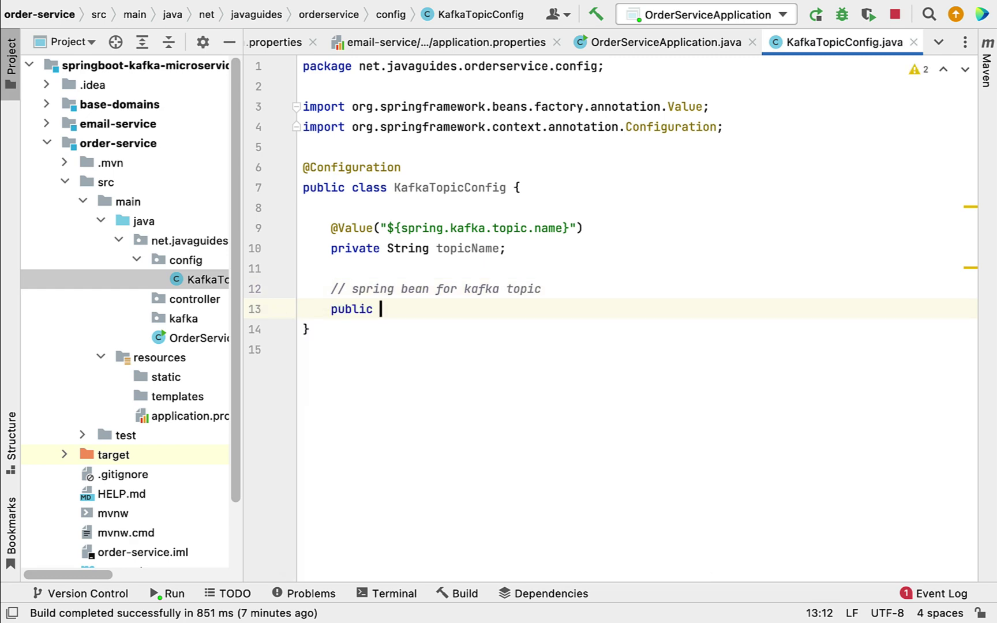
text(New)
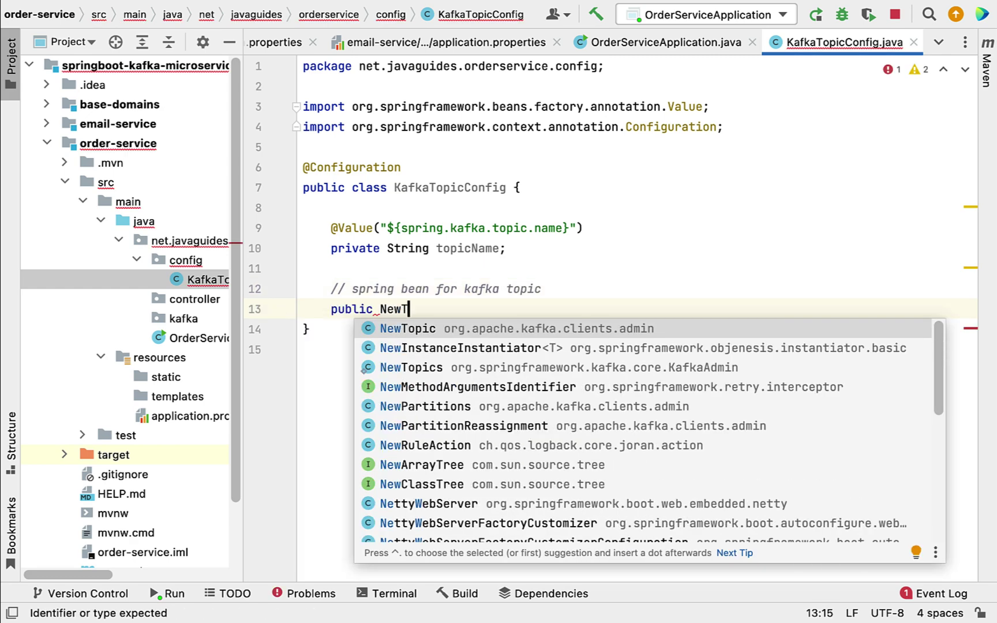
text(T)
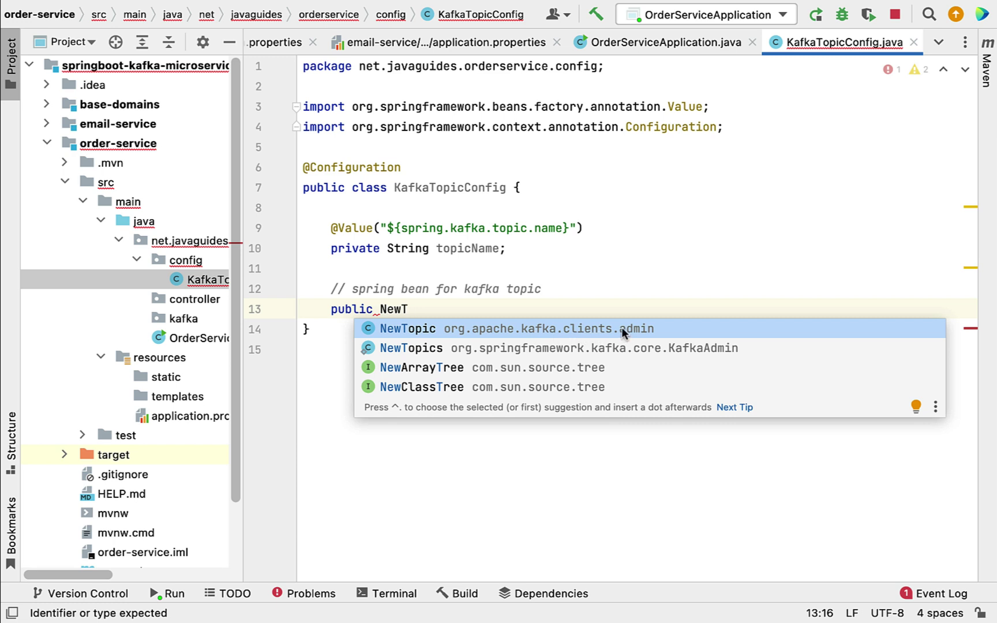
key(Return)
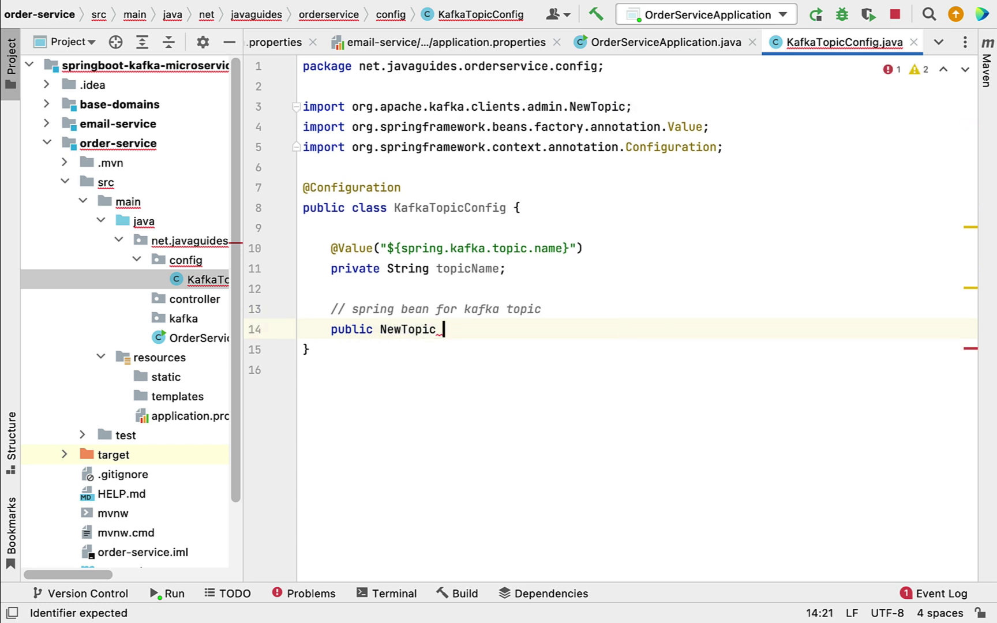
key(Return)
text(())
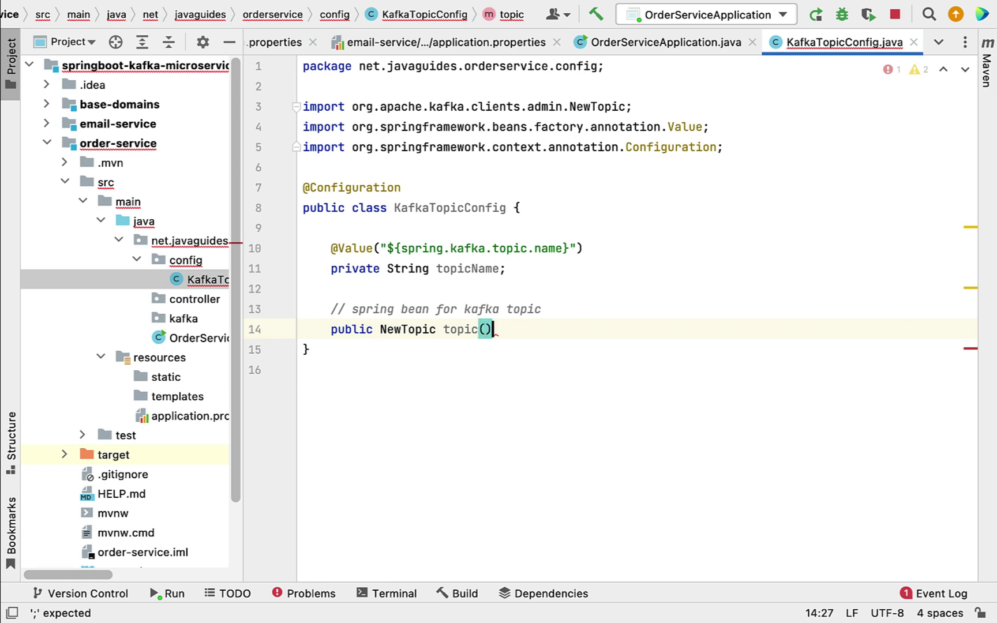
text({)
key(Return)
text(re)
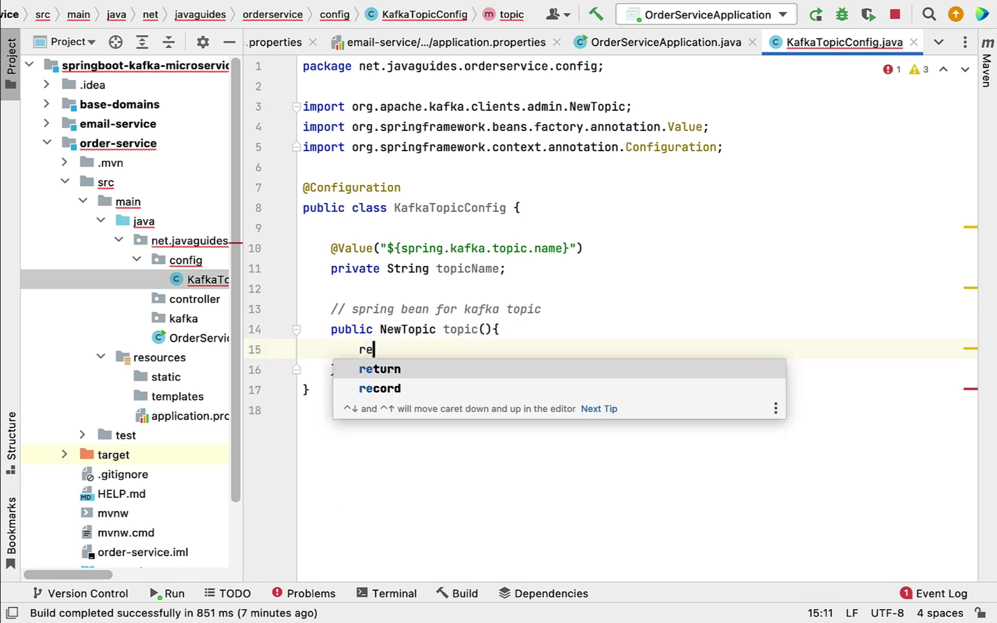
Write return TopicBuilder.name(topicName), pasting the copied field name as the argument
key(Return)
text(To)
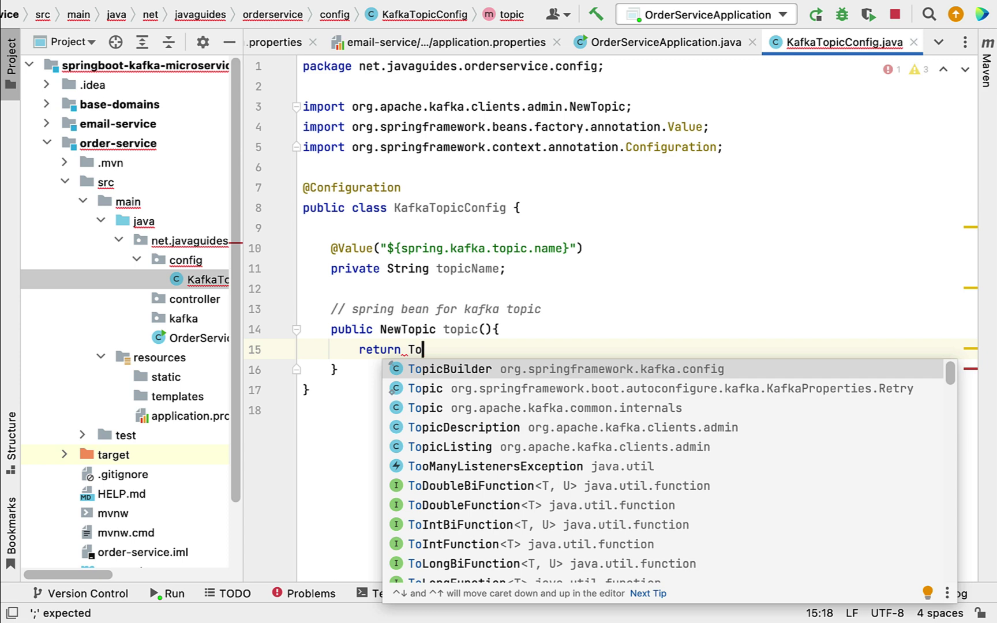
key(Return)
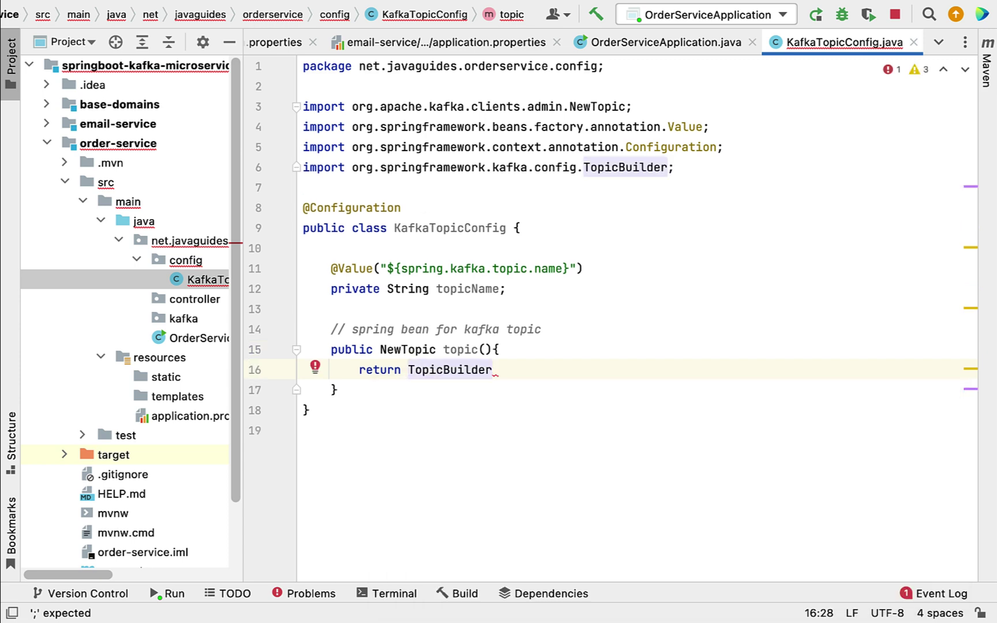
text(.)
key(Return)
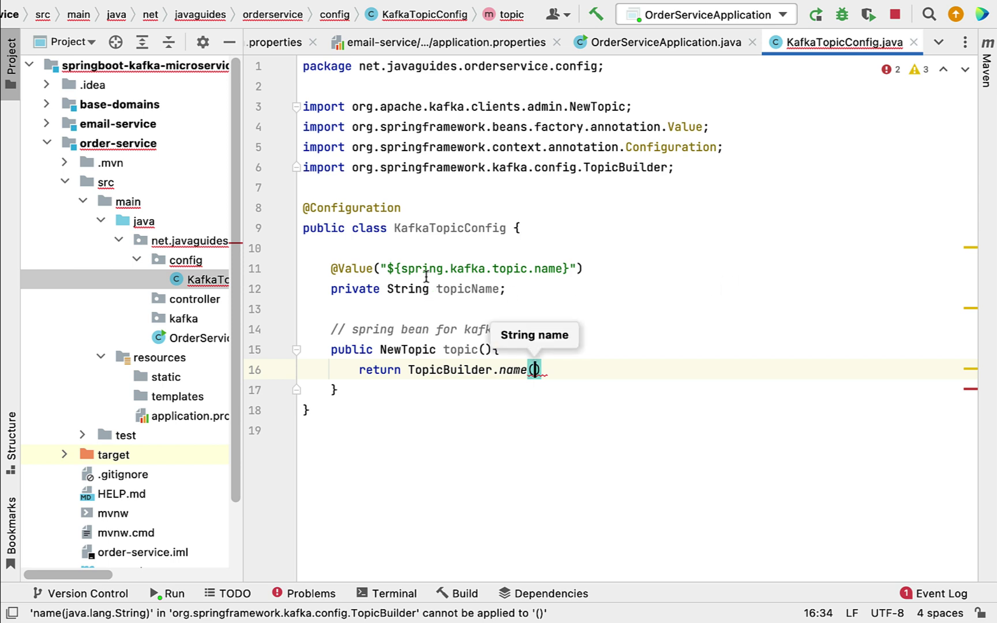
click(440, 290)
drag(440, 290, 500, 290)
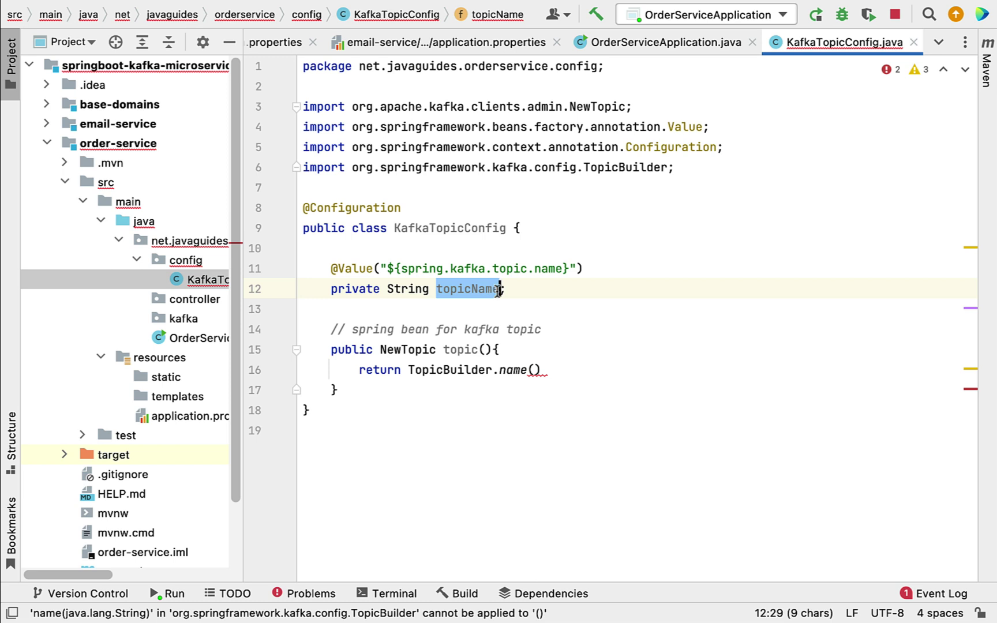
key(ctrl+c)
click(534, 371)
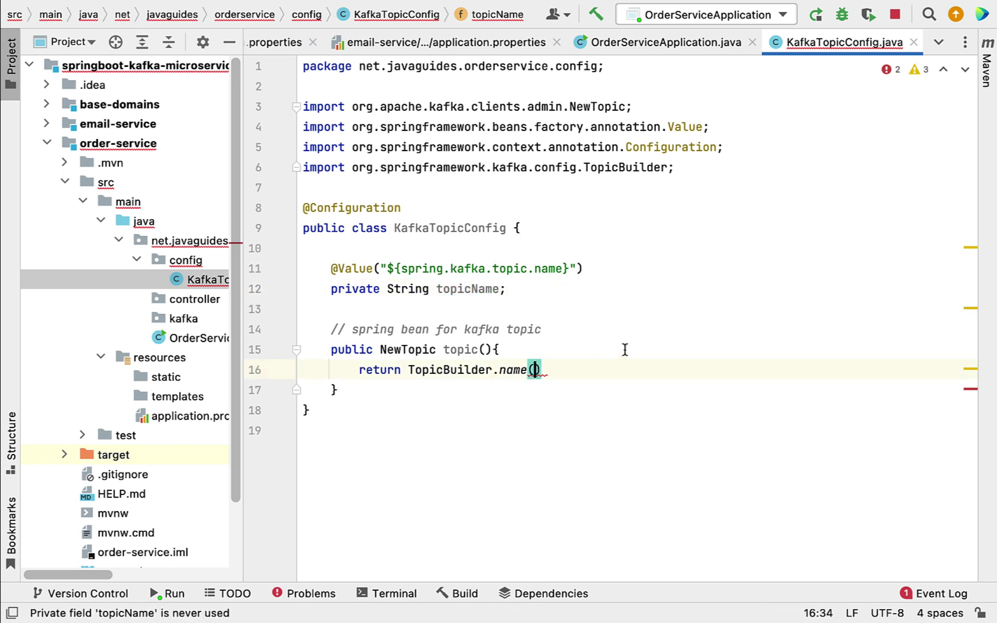
key(ctrl+v)
Chain .build() on a new line after name(topicName)
key(Right)
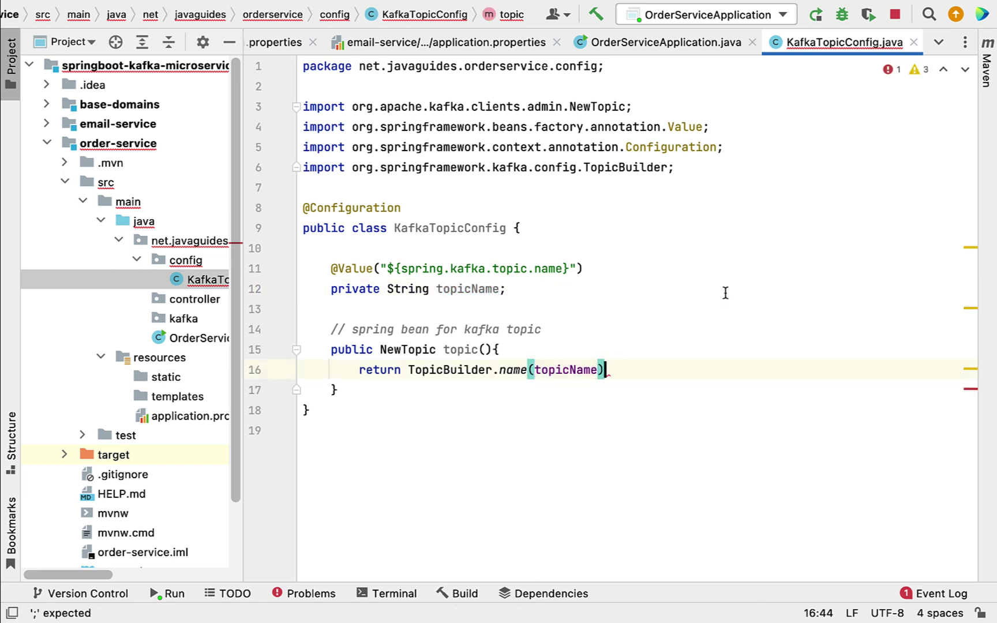
key(Return)
text(.b)
key(Return)
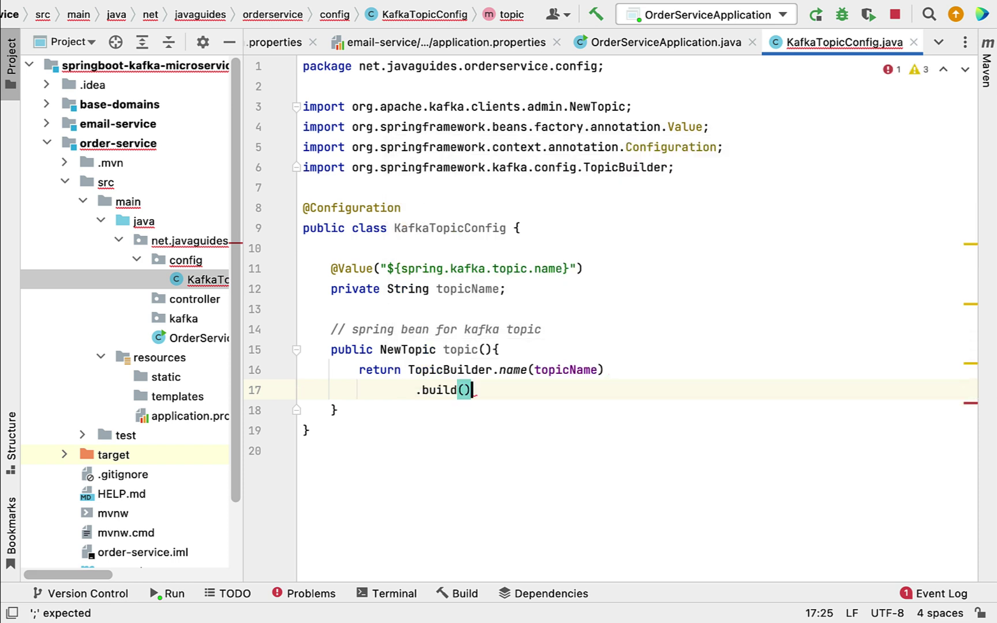
text(;)
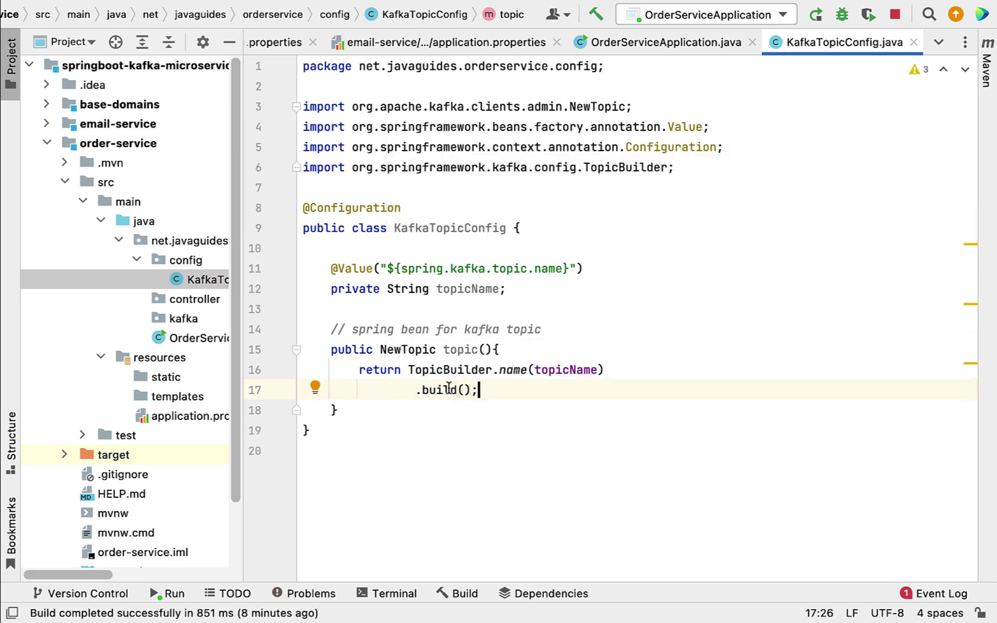
click(380, 350)
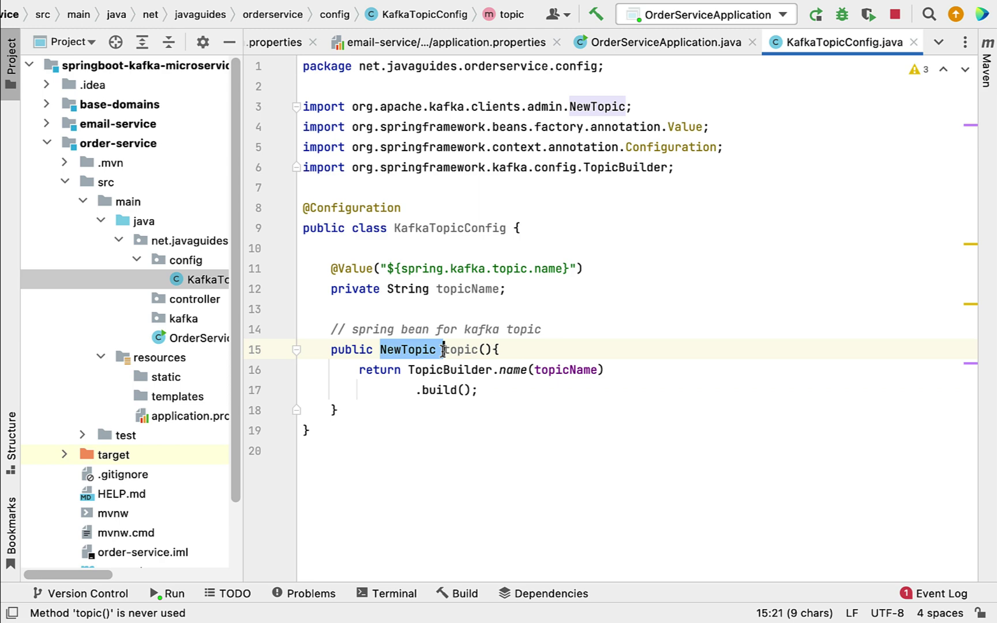
key(Down)
key(End)
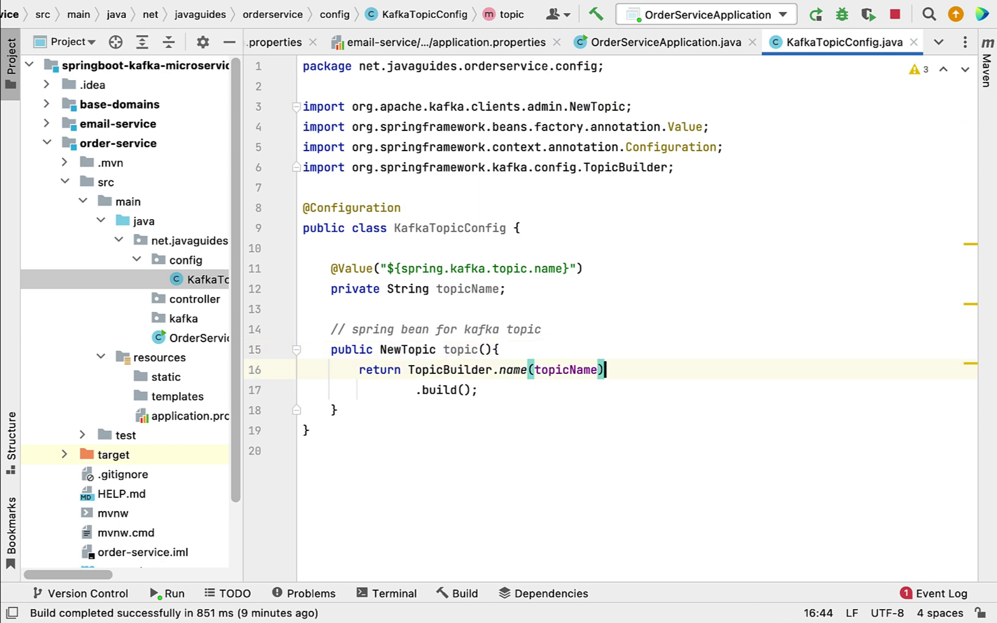
key(Return)
text(.pa)
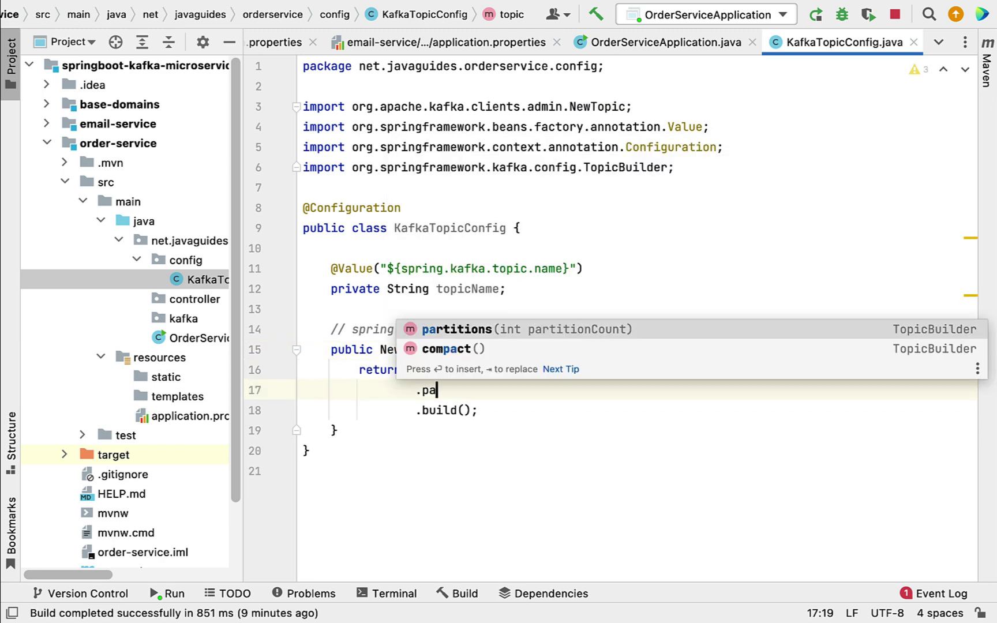
key(Return)
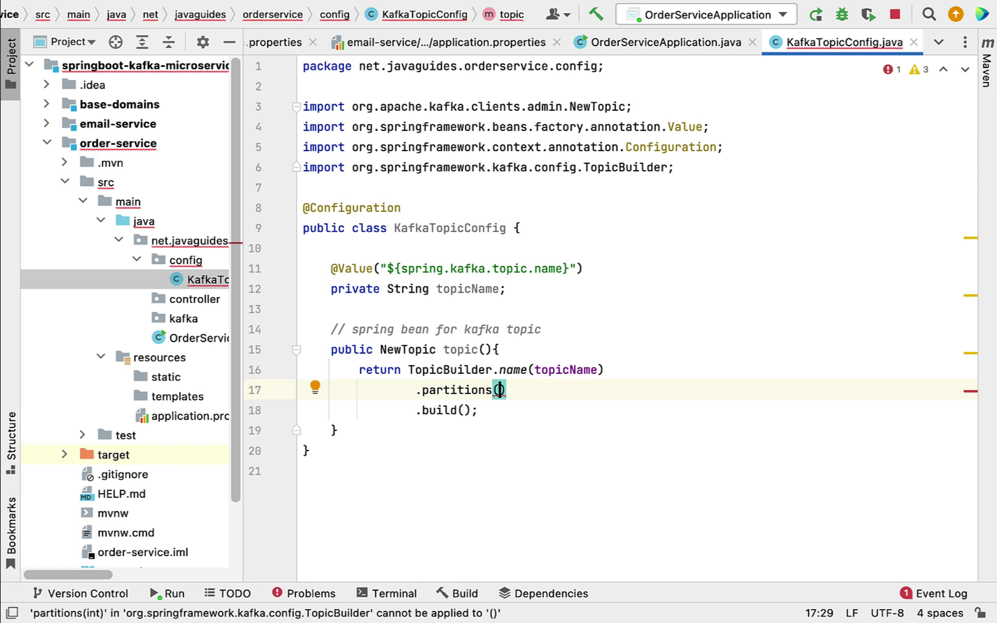
text(3)
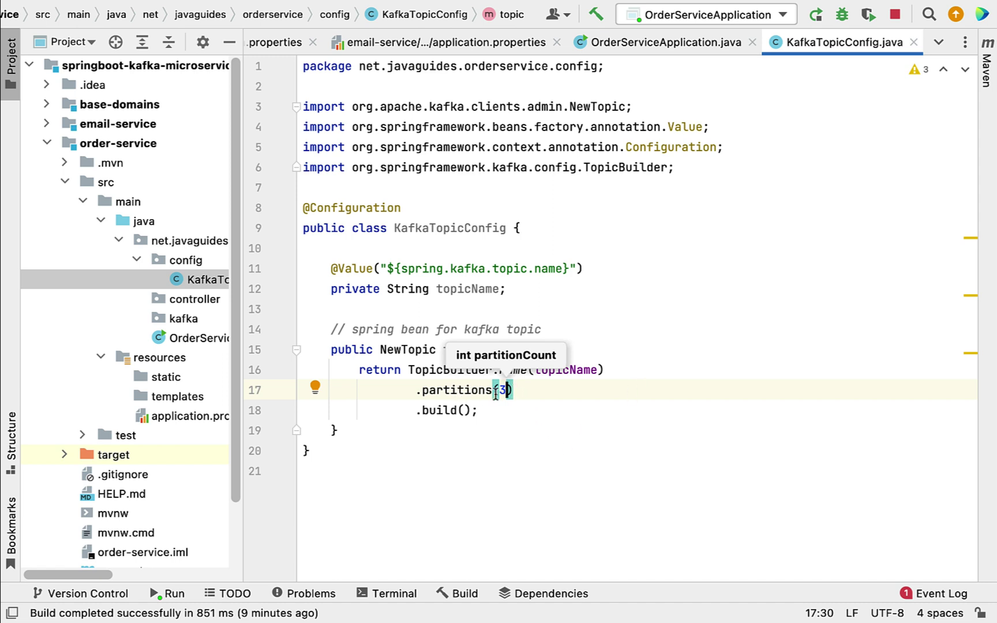
click(531, 389)
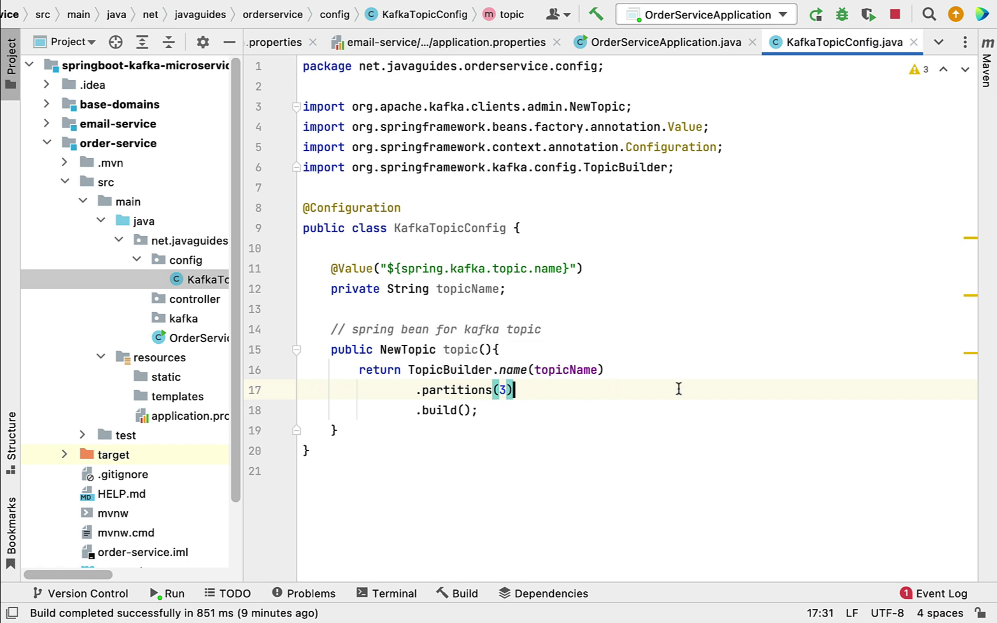
key(shift+Home)
key(BackSpace)
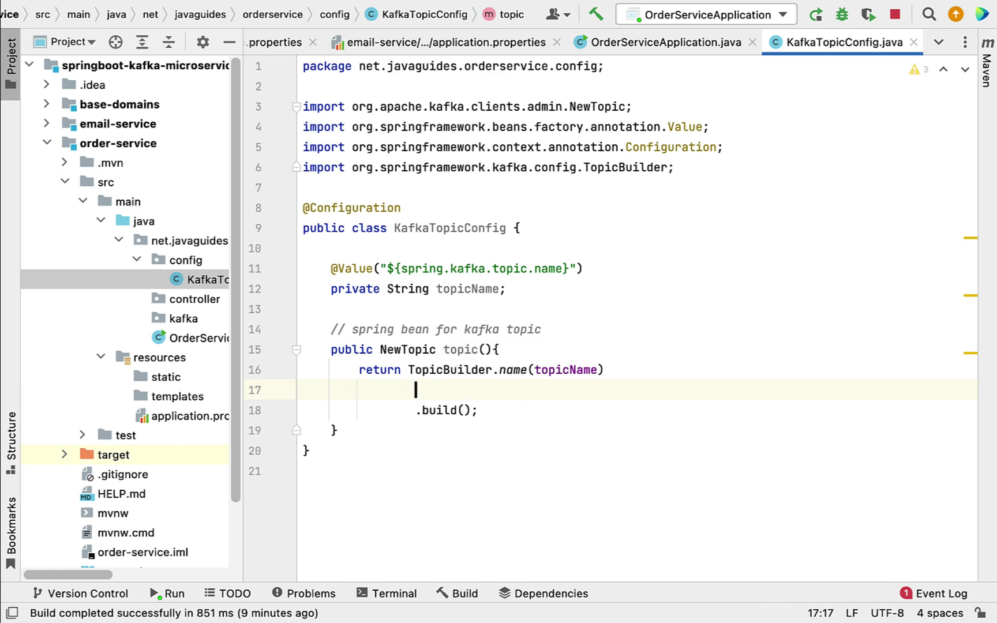
key(BackSpace)
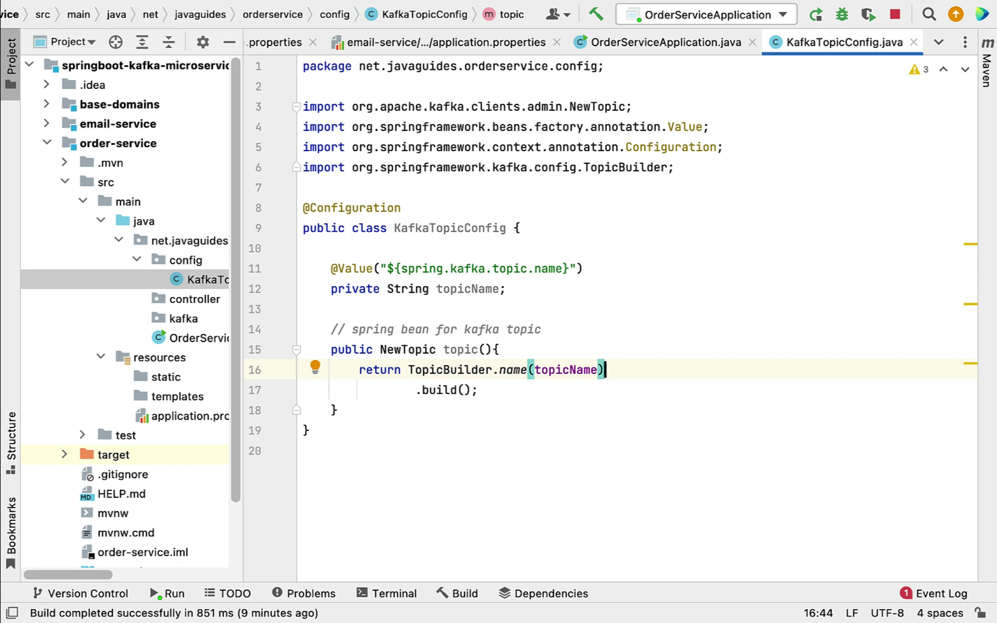
key(Up)
key(Up)
key(Return)
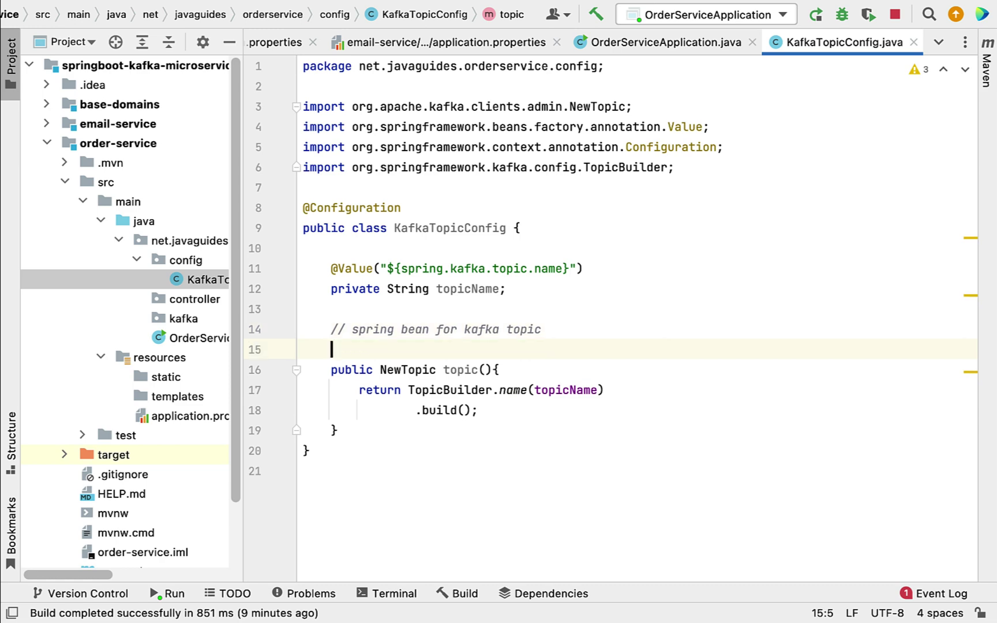
text(@)
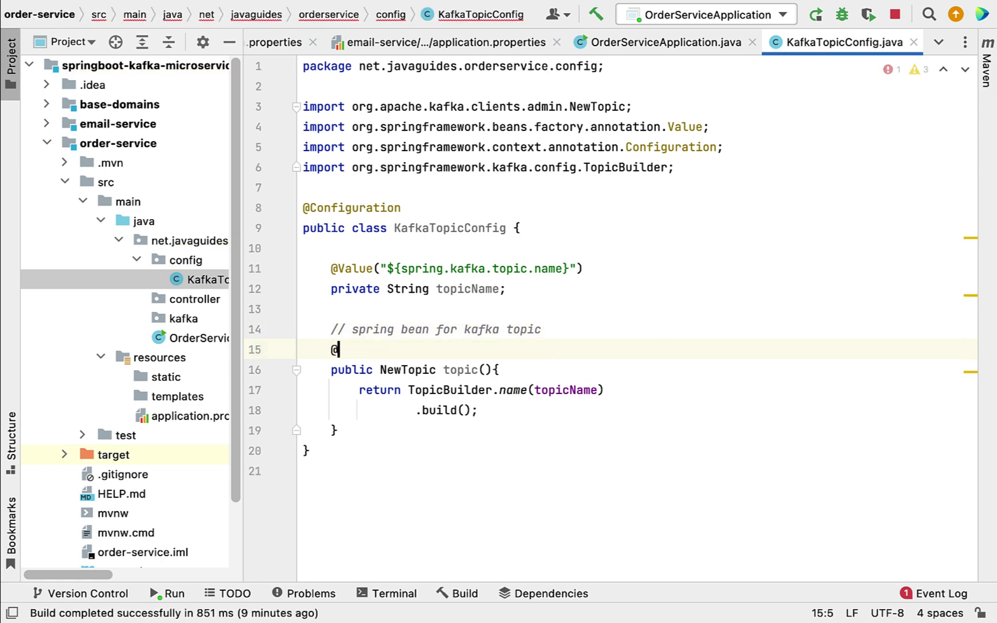
text(B)
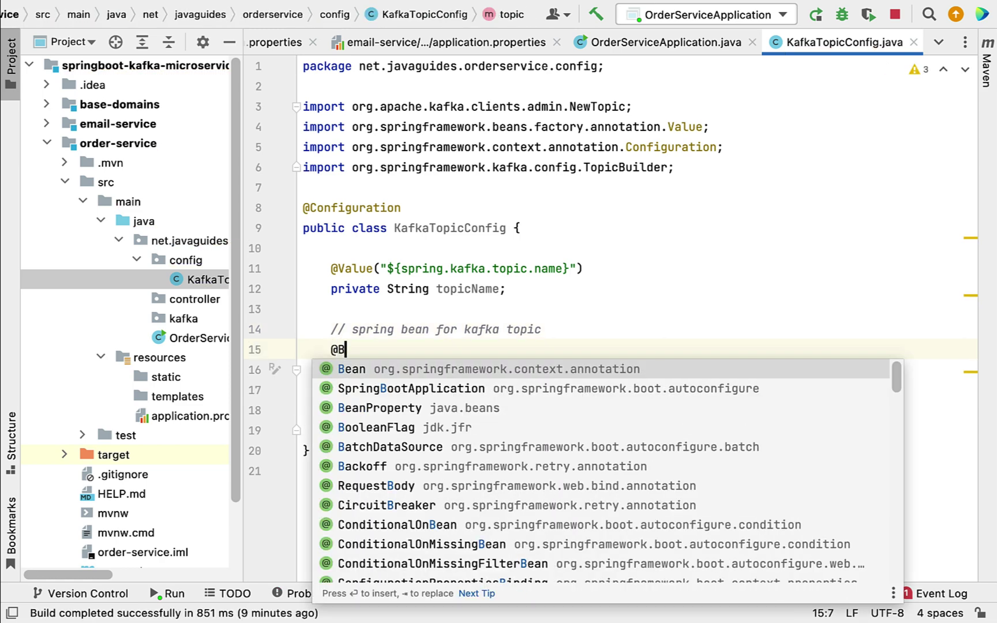
key(Return)
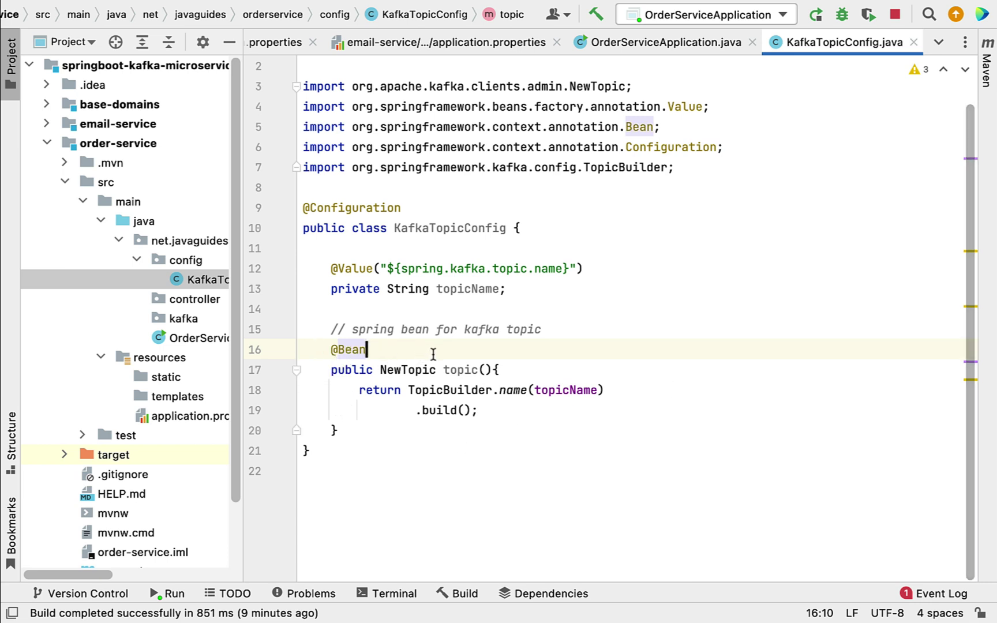
click(521, 367)
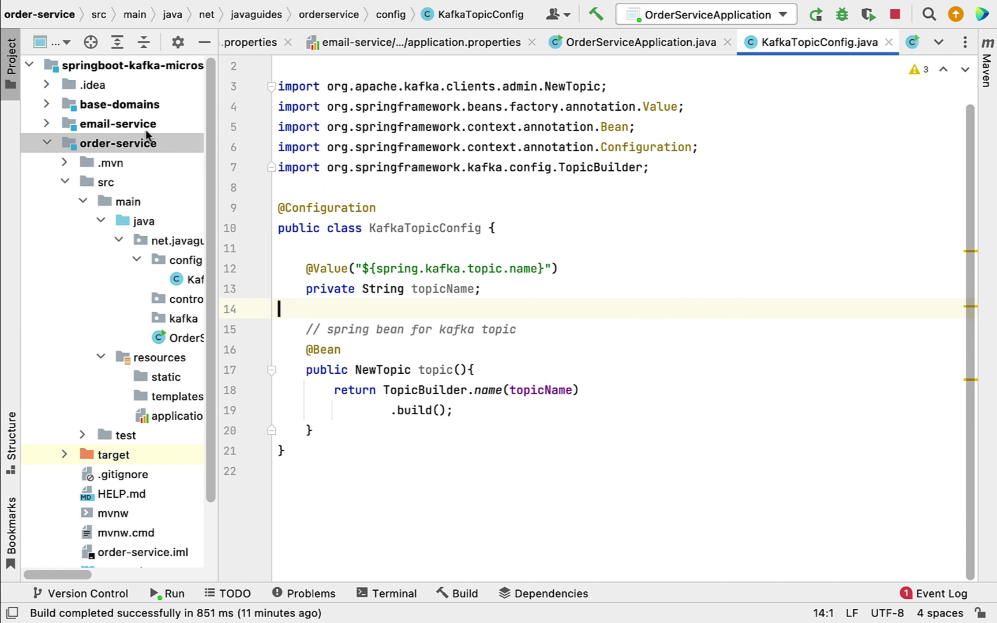
click(542, 289)
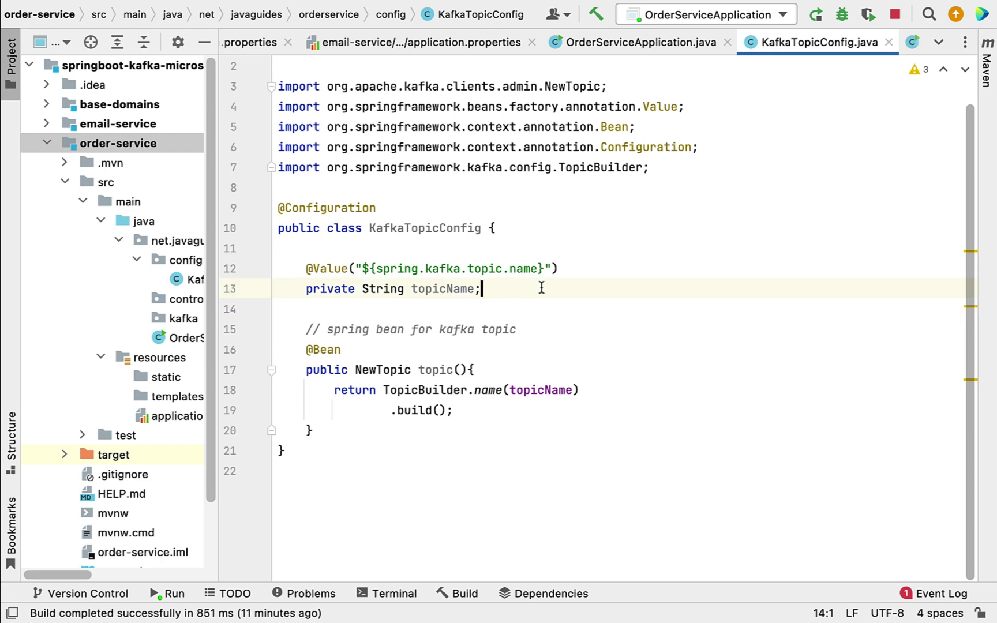